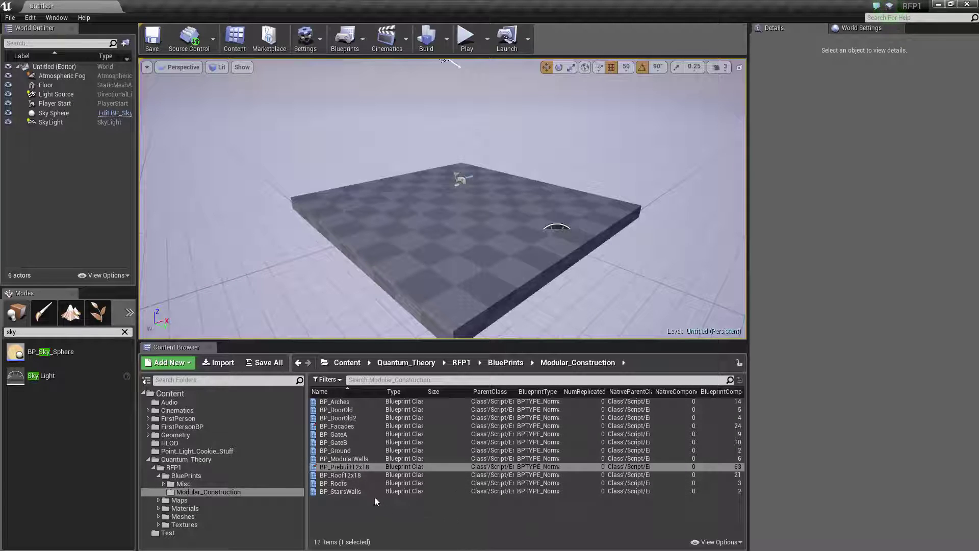
Place the BP_Prebuilt12x18 blueprint on the checkered floor at X -200, Y 200, Z 0 cm
drag(355, 467, 458, 235)
right_drag(458, 235, 413, 229)
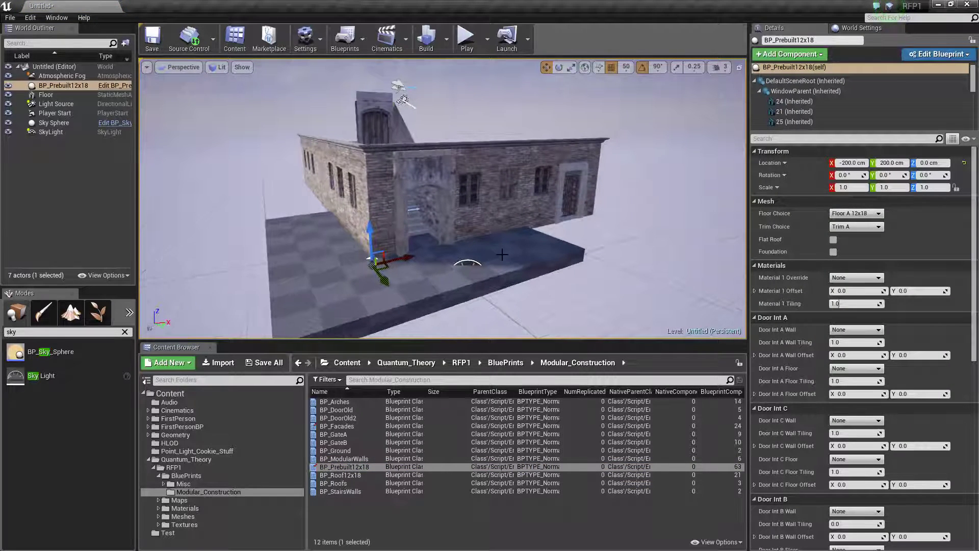
right_drag(502, 254, 576, 225)
right_drag(516, 255, 479, 244)
click(855, 214)
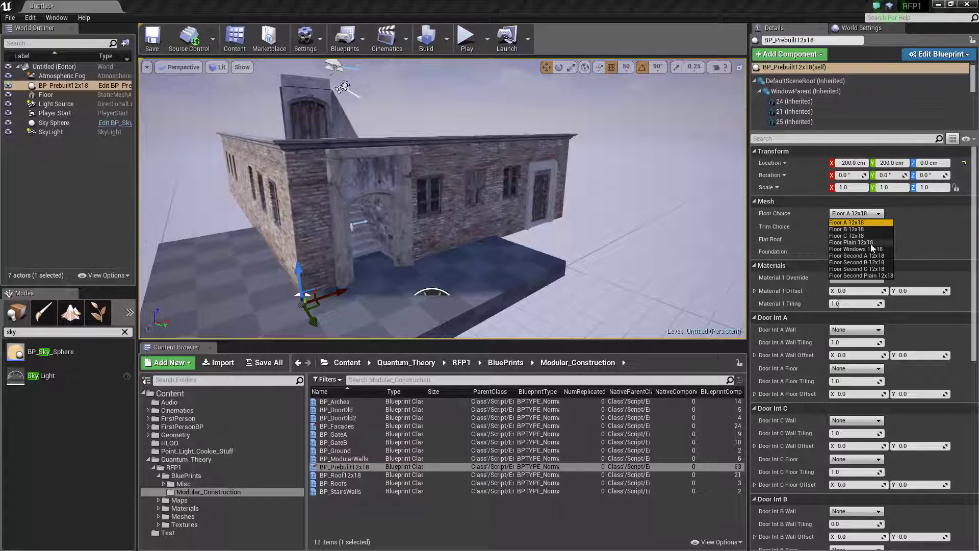
Move the prebuilt building across the floor to X -450, Y 300 cm
right_drag(493, 244, 448, 244)
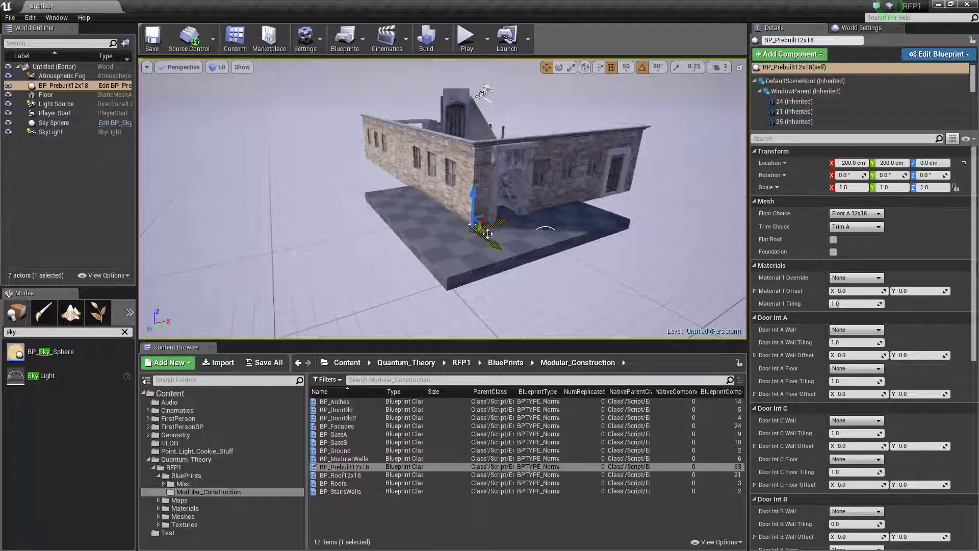
drag(481, 230, 424, 235)
right_drag(474, 305, 501, 307)
drag(551, 269, 421, 265)
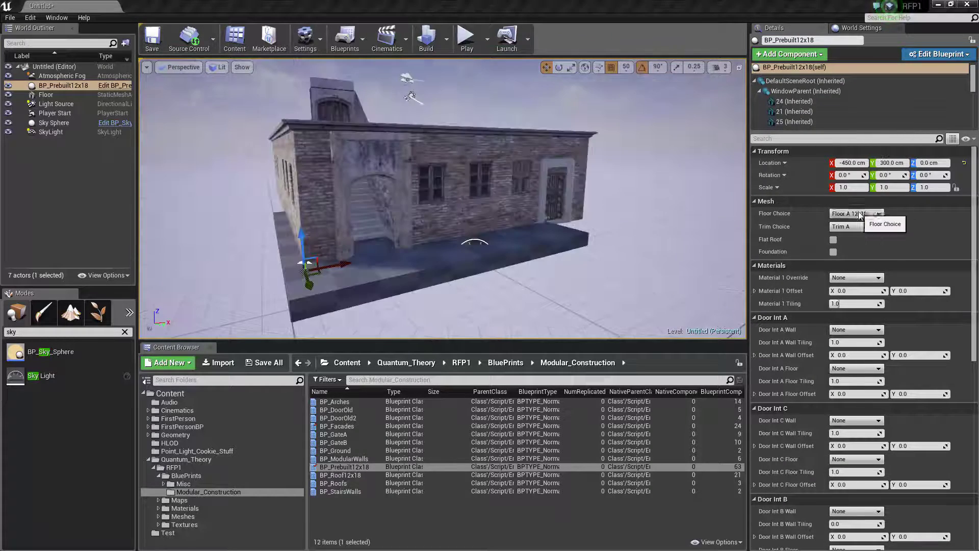
Set the building's Floor Choice to Floor C 12x18
click(860, 214)
click(856, 236)
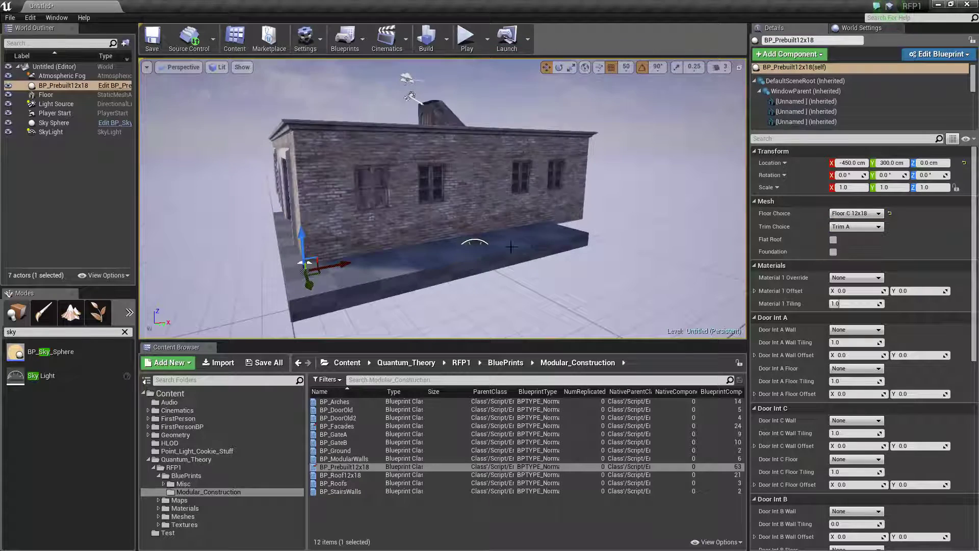
right_drag(500, 306, 500, 306)
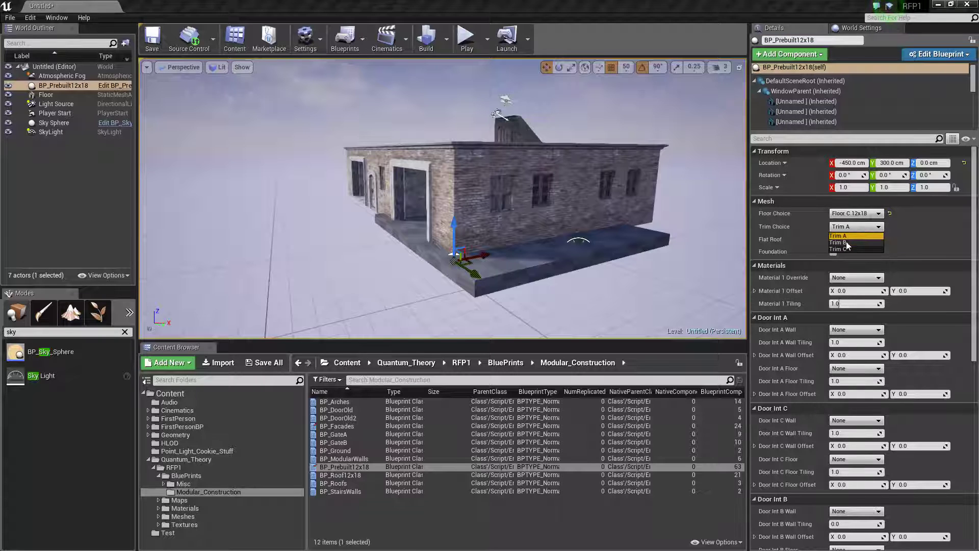
Try Trim B on the building's roof edge and settle on Trim C as the Trim Choice
click(846, 243)
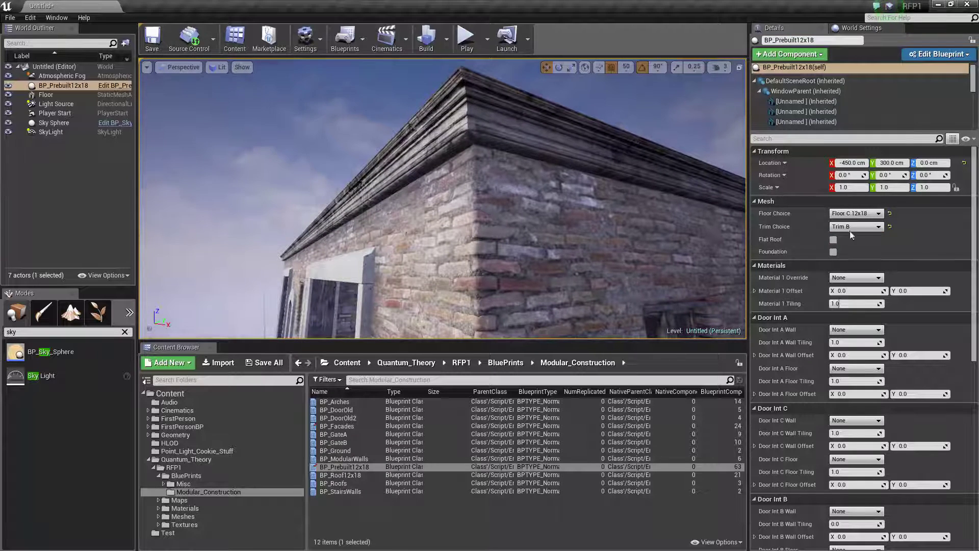
click(851, 227)
click(844, 251)
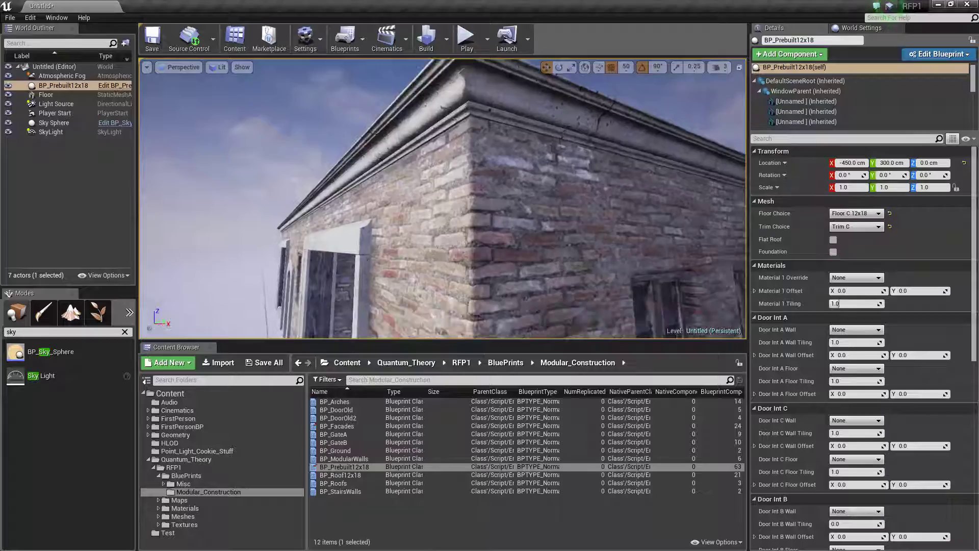
key(s)
right_drag(528, 184, 634, 237)
key(w)
Enable the building's Foundation and move the building to Y 200, Z 50 cm
click(834, 252)
key(w)
key(s)
key(s)
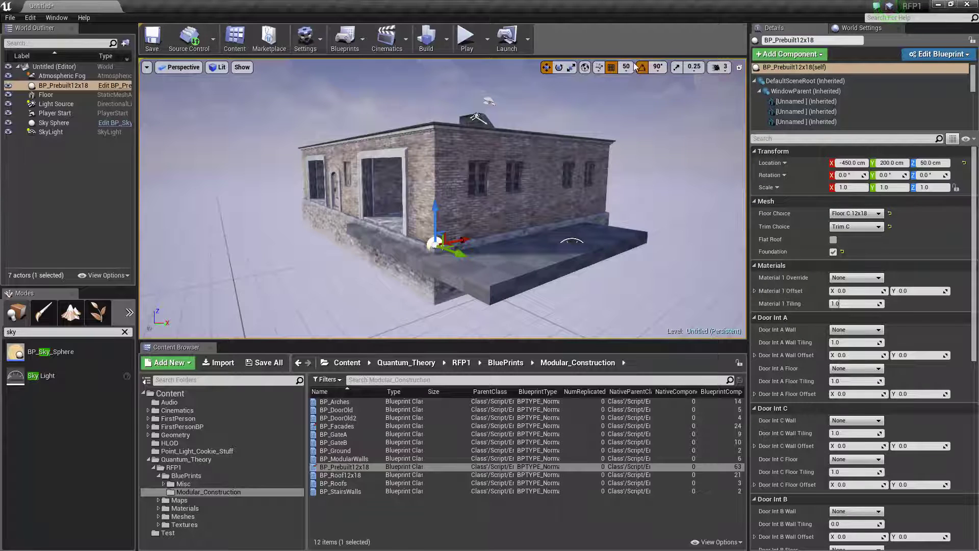
key(a)
right_drag(556, 175, 577, 185)
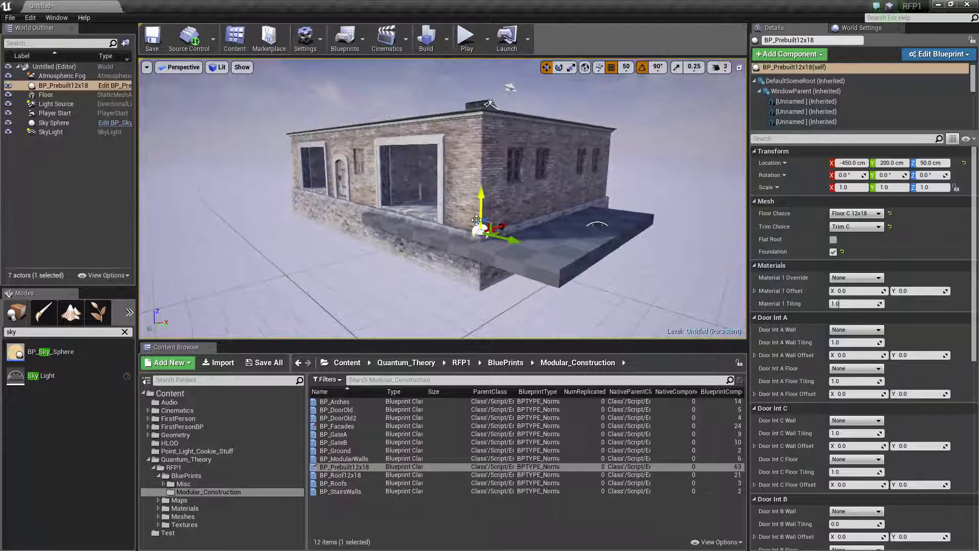
Duplicate the ground floor upward to Z 450 cm as a second storey and disable the copy's Foundation
alt+drag(483, 206, 484, 82)
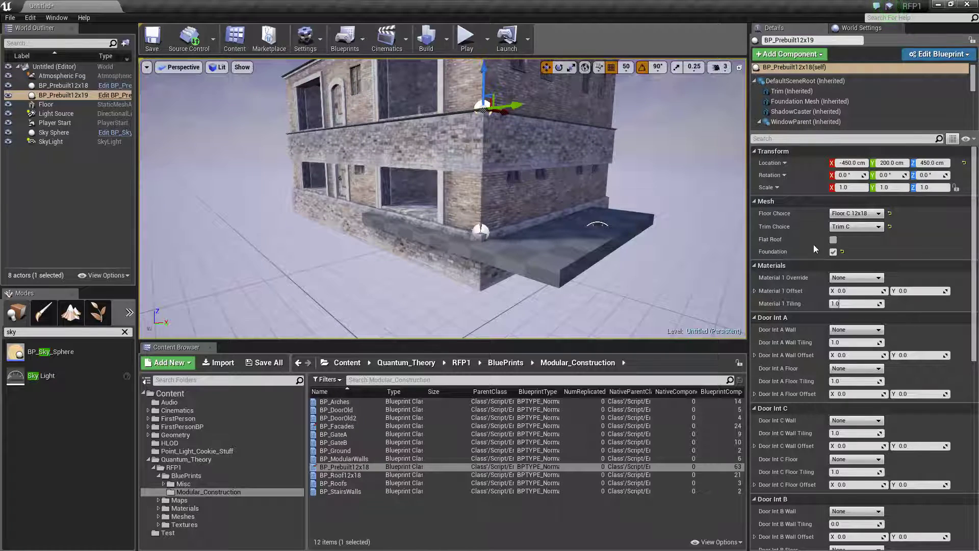
click(834, 252)
right_drag(612, 220, 604, 191)
key(w)
key(s)
right_drag(444, 199, 449, 202)
Try Floor Second B and Floor Second A on the second storey, settling on Floor Second C 12x18
click(864, 214)
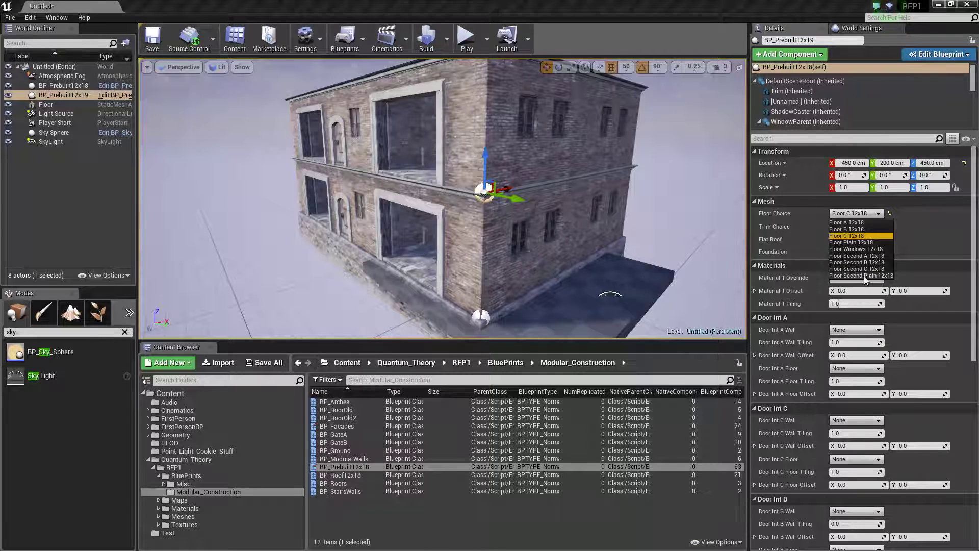
click(870, 262)
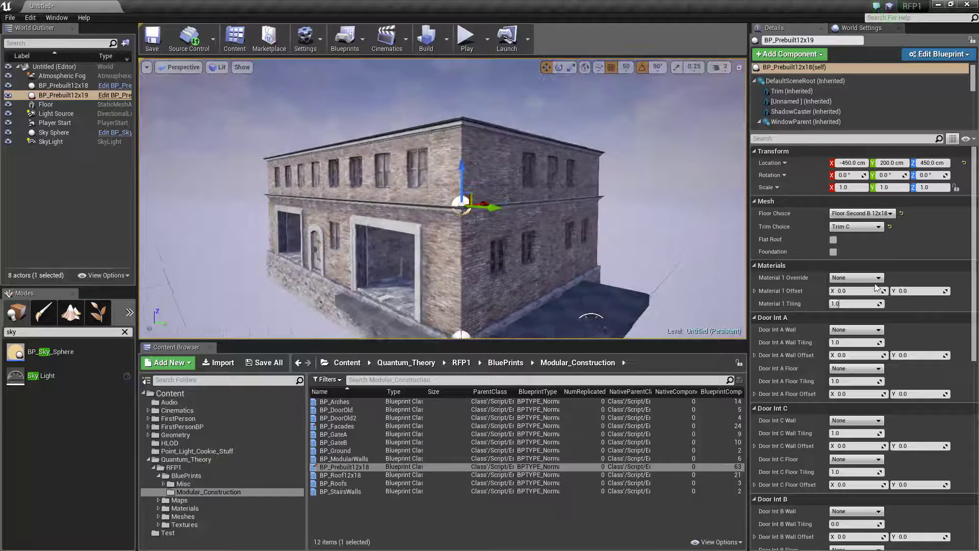
click(862, 213)
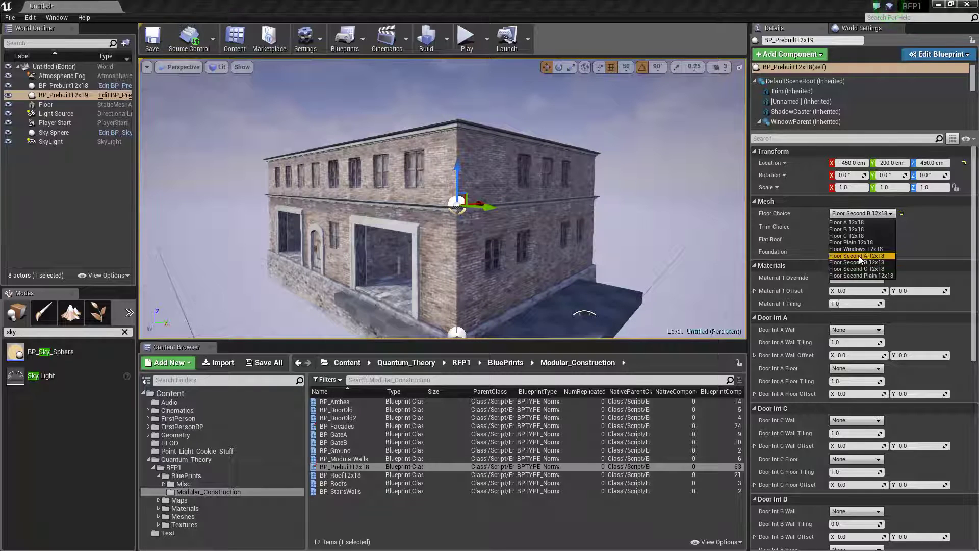
click(861, 255)
click(868, 217)
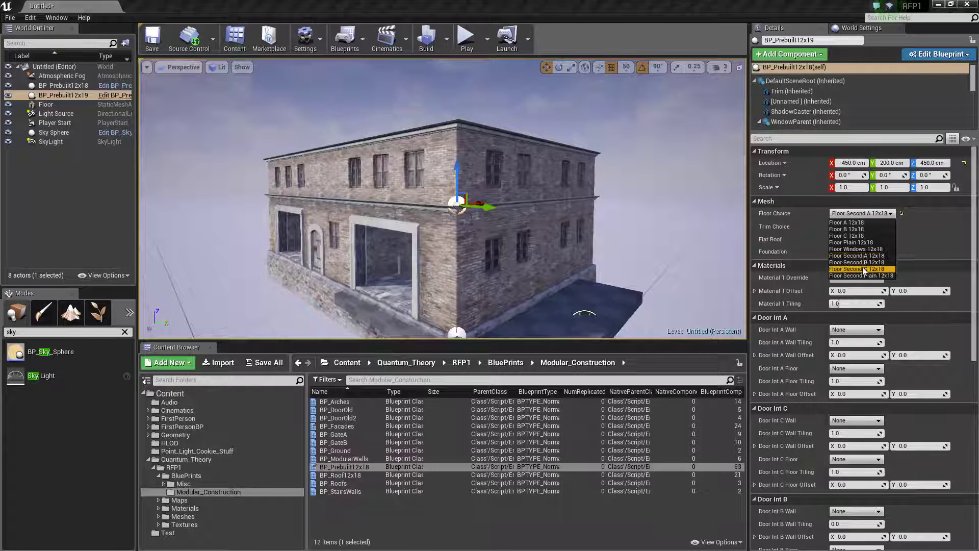
click(864, 269)
Duplicate the second storey upward to Z 700 cm and set the copy's Floor Choice to Floor Second A 12x18
alt+drag(510, 181, 505, 112)
click(861, 227)
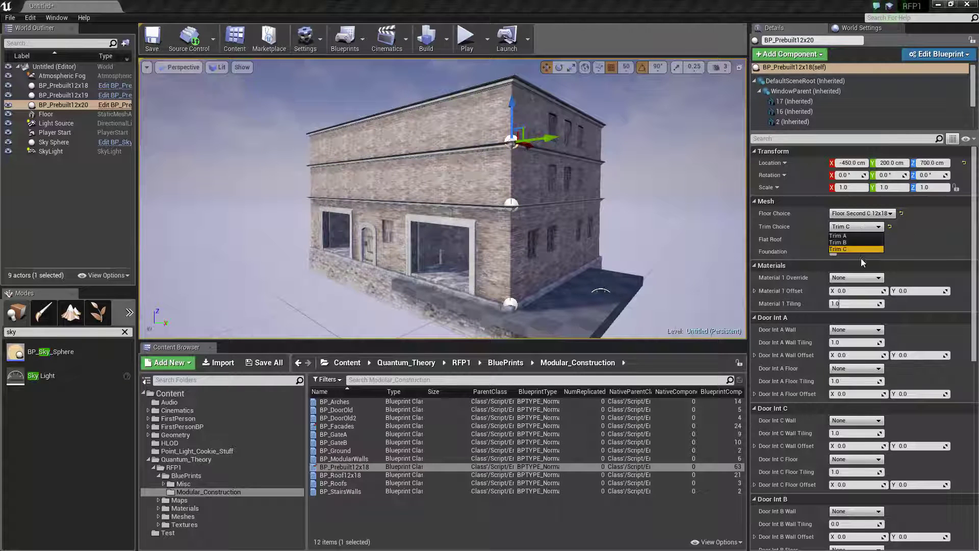
click(862, 213)
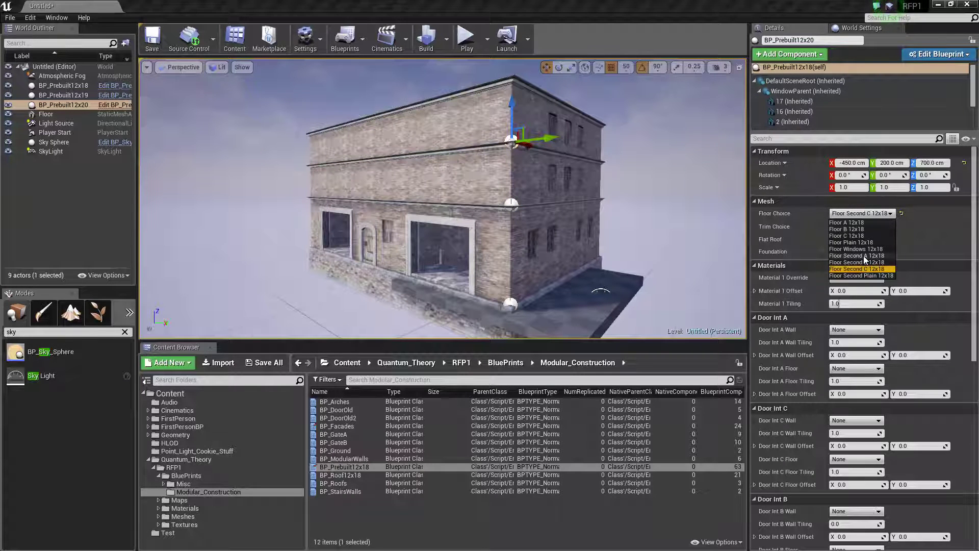
click(864, 256)
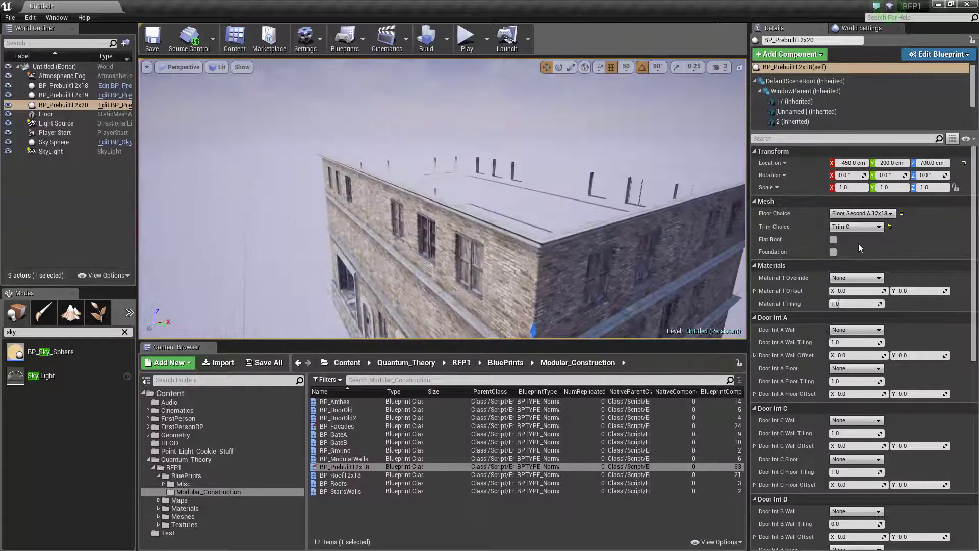
Enable Flat Roof on the top storey
click(833, 239)
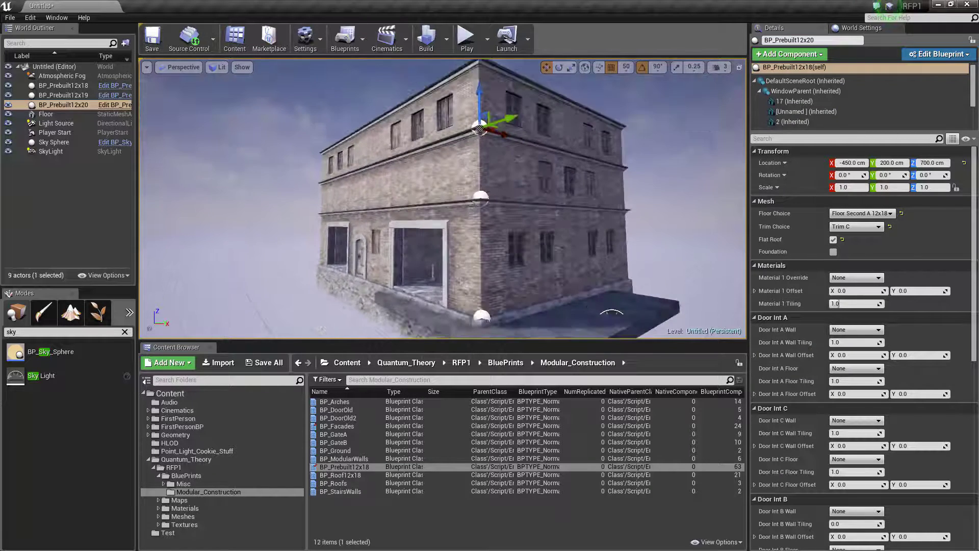
key(s)
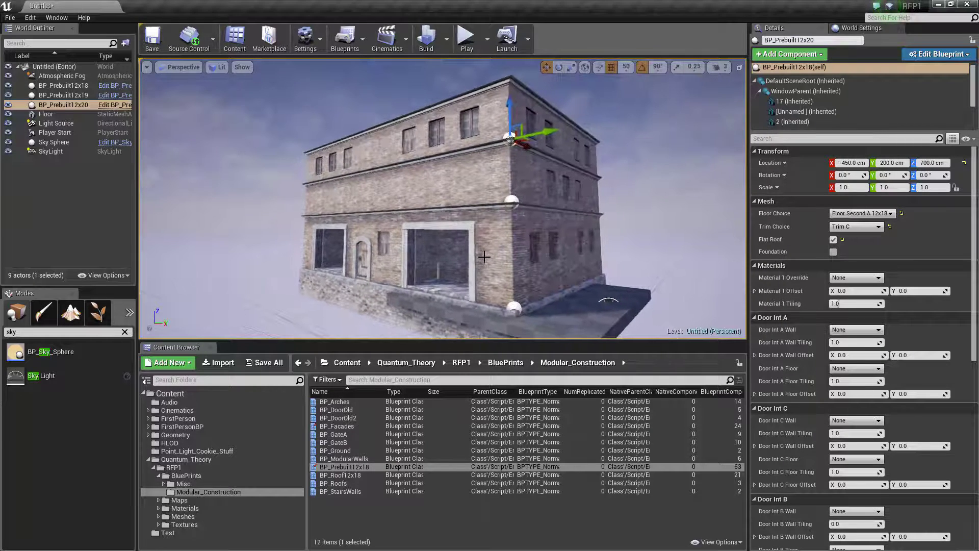
right_drag(487, 251, 459, 250)
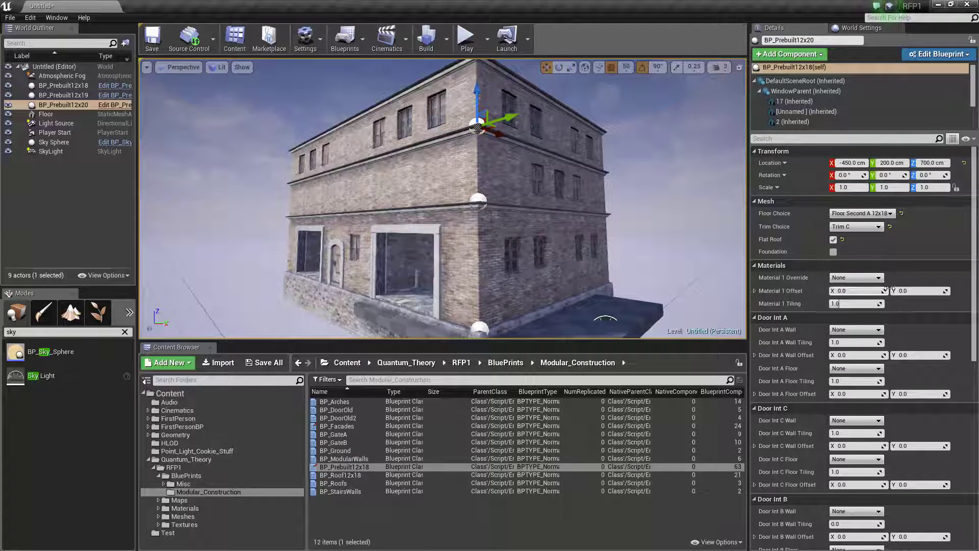
Select the ground floor and set its Material 1 Override to Brick and Stone - Brick, Stone, and Grout
click(873, 280)
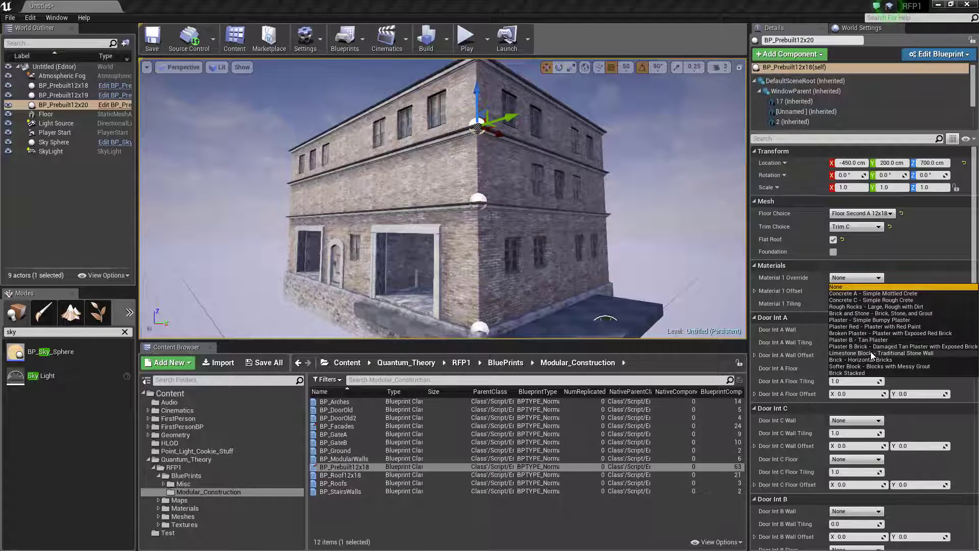
click(919, 274)
click(482, 250)
right_drag(482, 250, 454, 260)
scroll(786, 330, down, 1)
right_drag(663, 266, 719, 265)
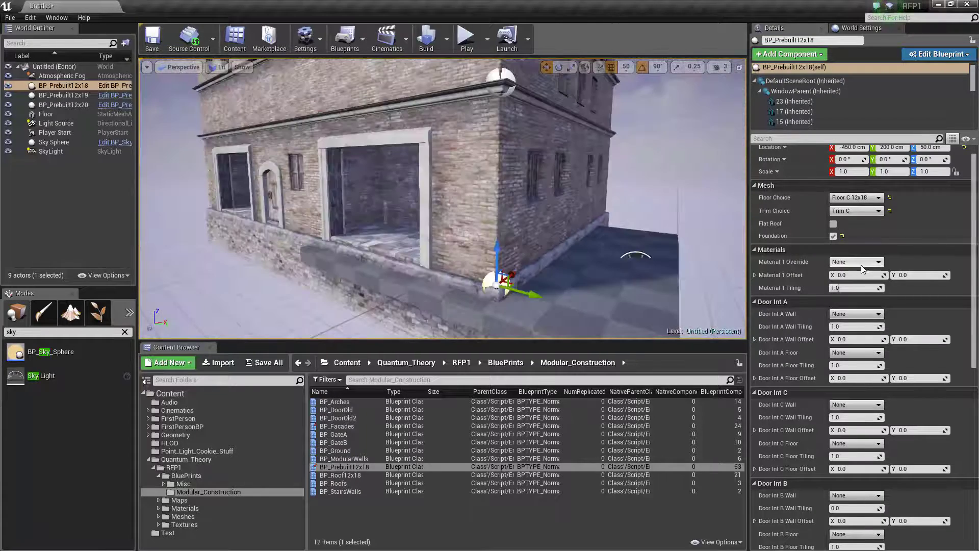
click(860, 262)
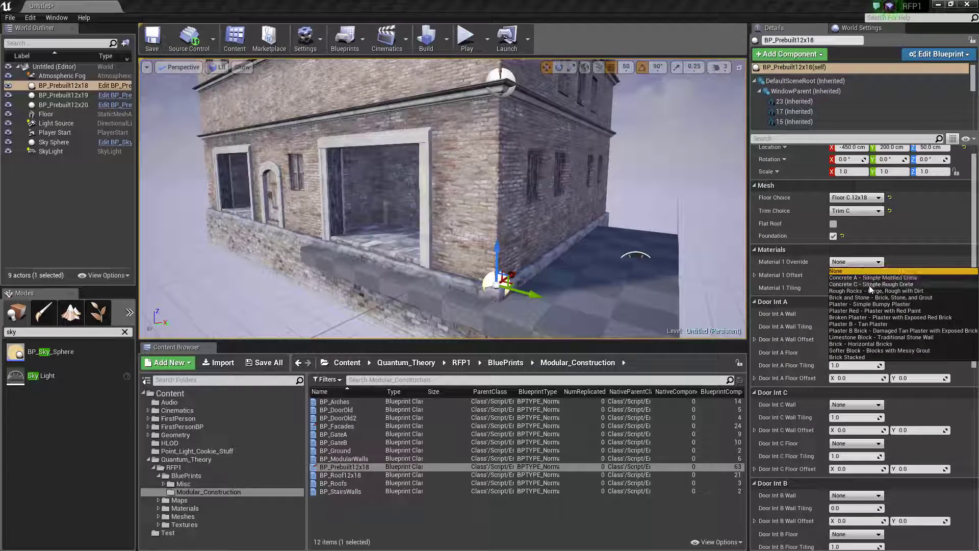
click(862, 299)
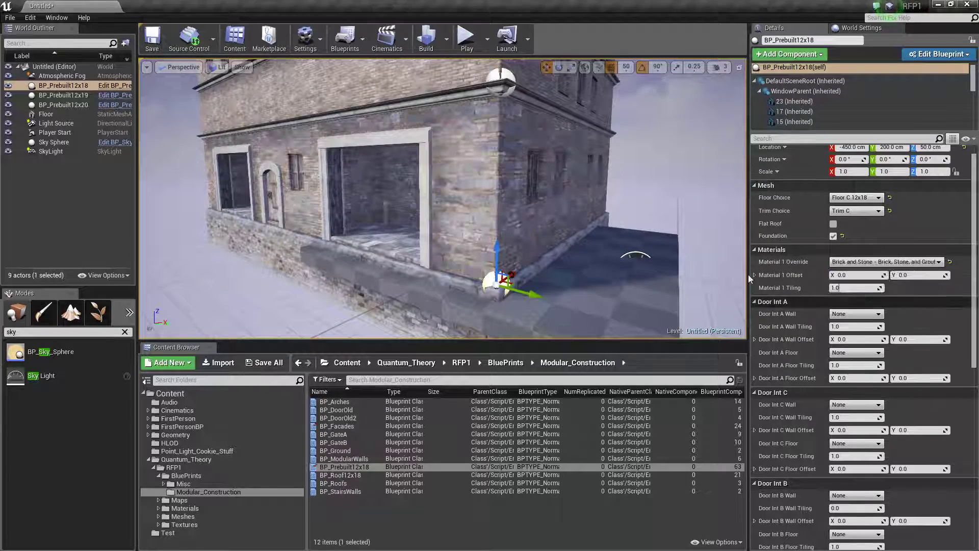
Try Simple Bumpy Plaster and Plaster Red on the ground floor, settling on Plaster B - Tan Plaster as its Material 1 Override
click(895, 265)
click(867, 293)
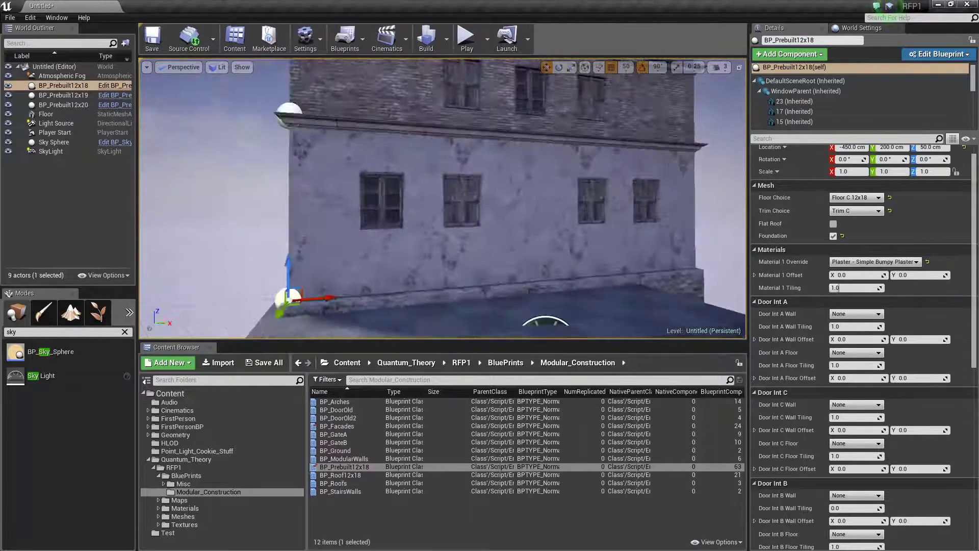
click(875, 262)
click(867, 309)
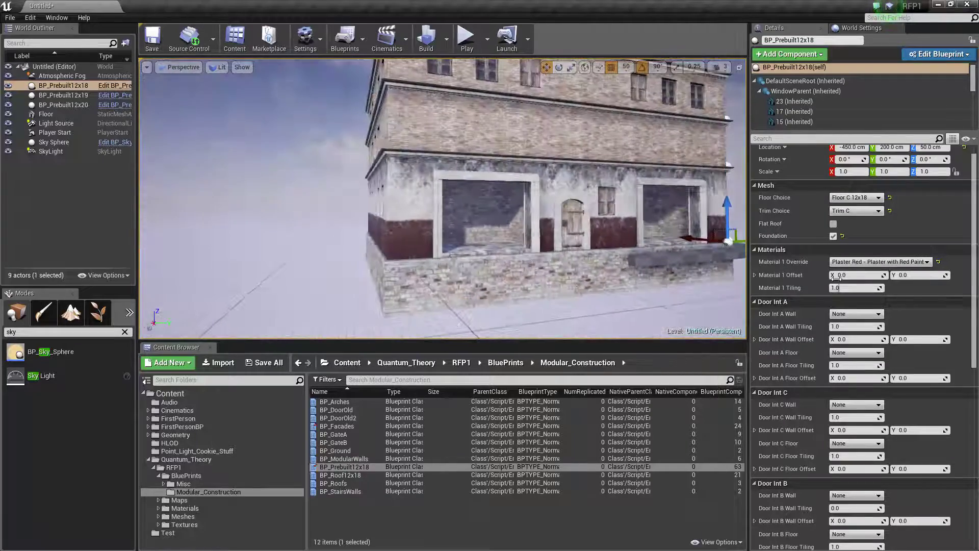
click(859, 261)
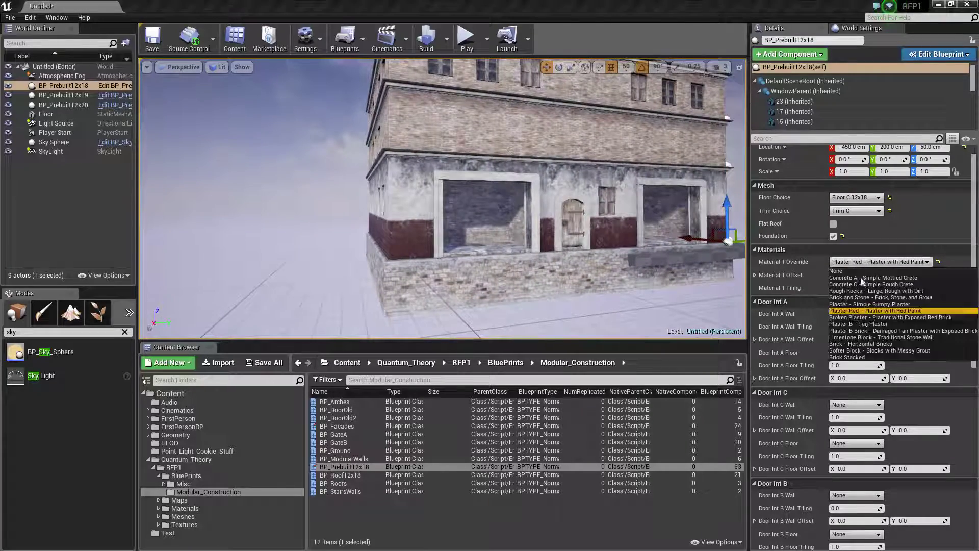
click(861, 324)
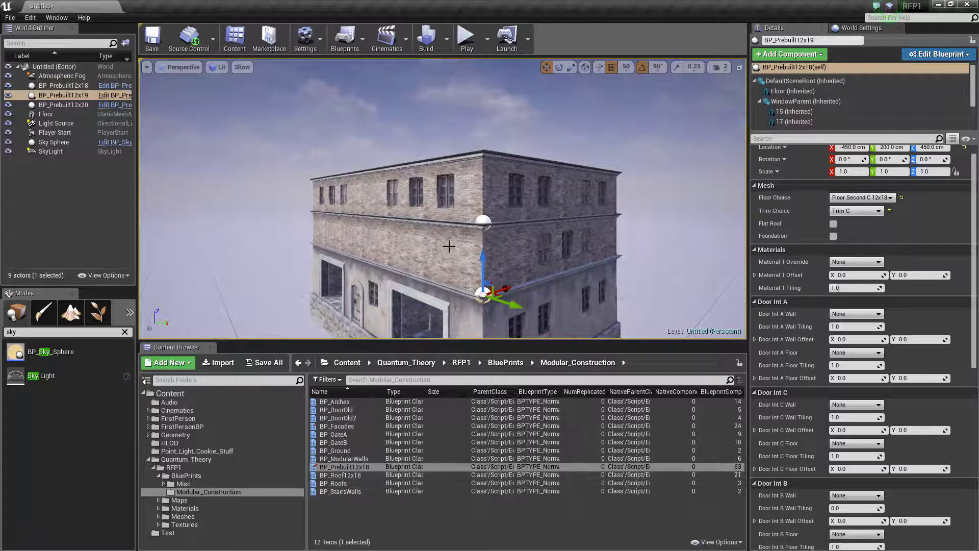
Add the BP_Roof12x18 blueprint to the level and rotate it -90° about Z to align with the building
drag(340, 475, 327, 287)
right_drag(327, 288, 336, 290)
key(e)
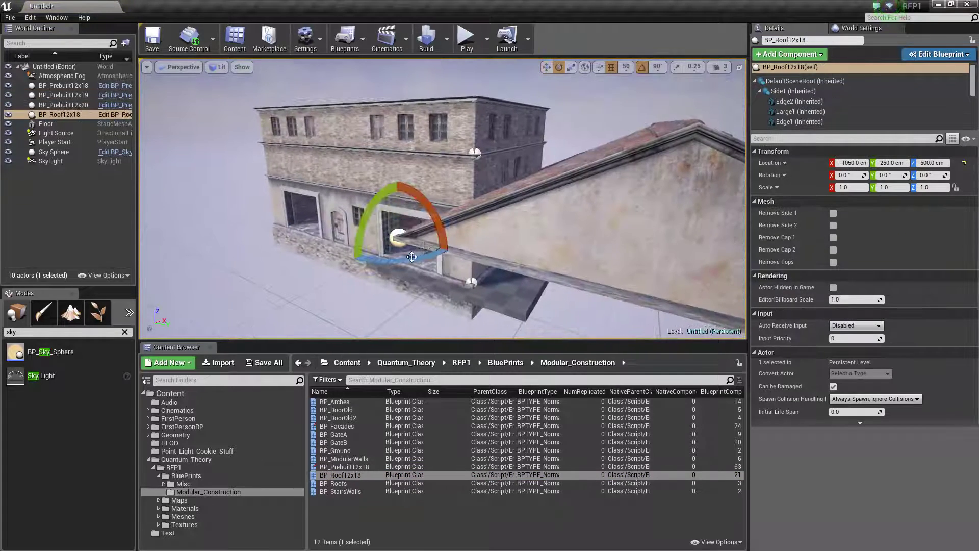
drag(445, 249, 367, 257)
right_drag(352, 245, 333, 233)
key(w)
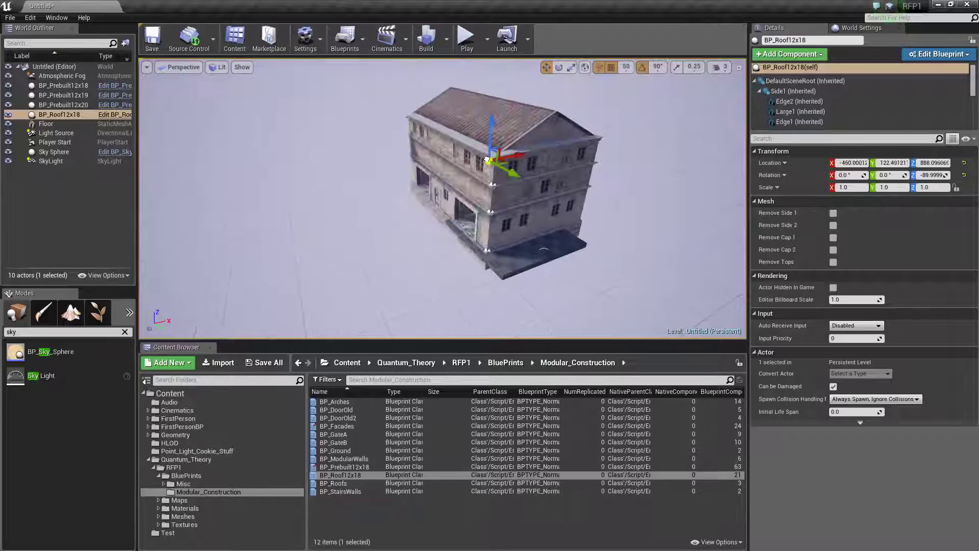
Turn off surface snapping and move the roof onto the top storey at X -500, Y 200, Z 950 cm
click(600, 68)
right_drag(490, 163, 480, 153)
drag(528, 143, 507, 181)
right_drag(508, 181, 472, 212)
drag(472, 212, 449, 241)
right_drag(448, 241, 439, 271)
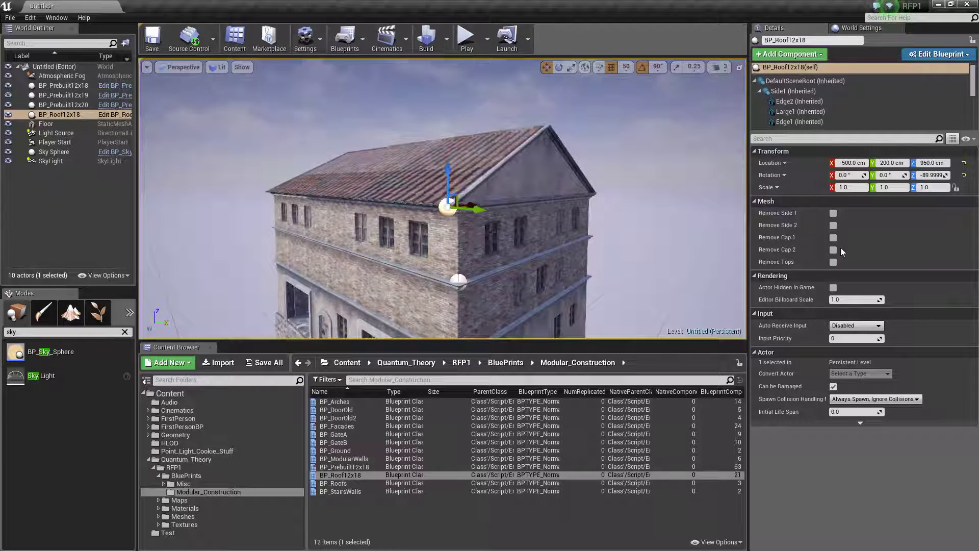
Enable Remove Side 1 on the roof
right_drag(515, 224, 459, 220)
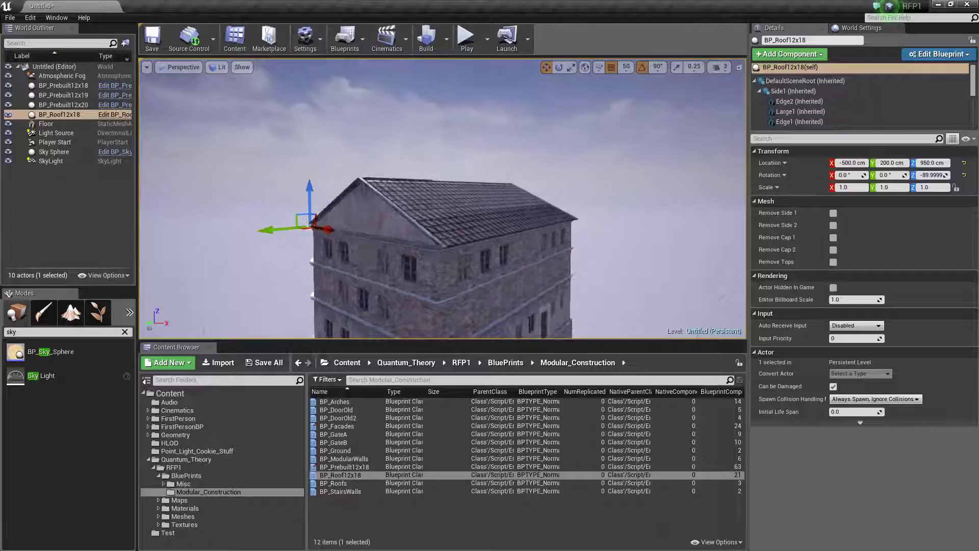
right_drag(676, 245, 732, 228)
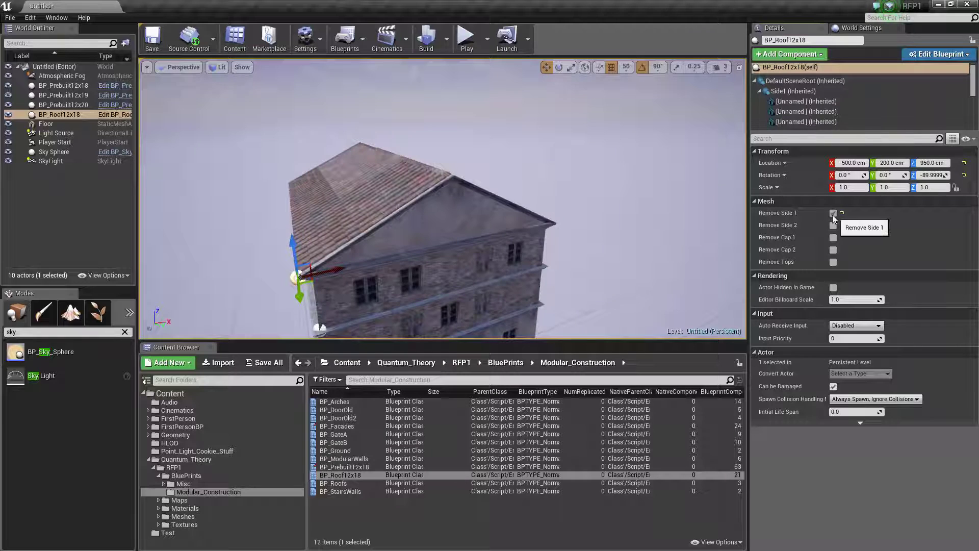
click(833, 213)
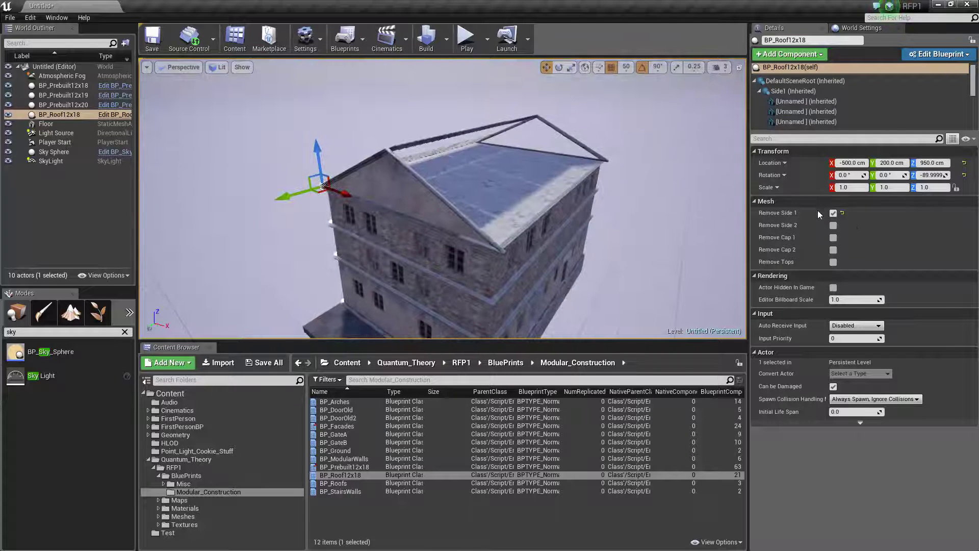
Turn off Remove Side 1 on the roof and test Remove Cap 1, Remove Cap 2 and Remove Tops, leaving every removal option off
right_drag(703, 223, 740, 220)
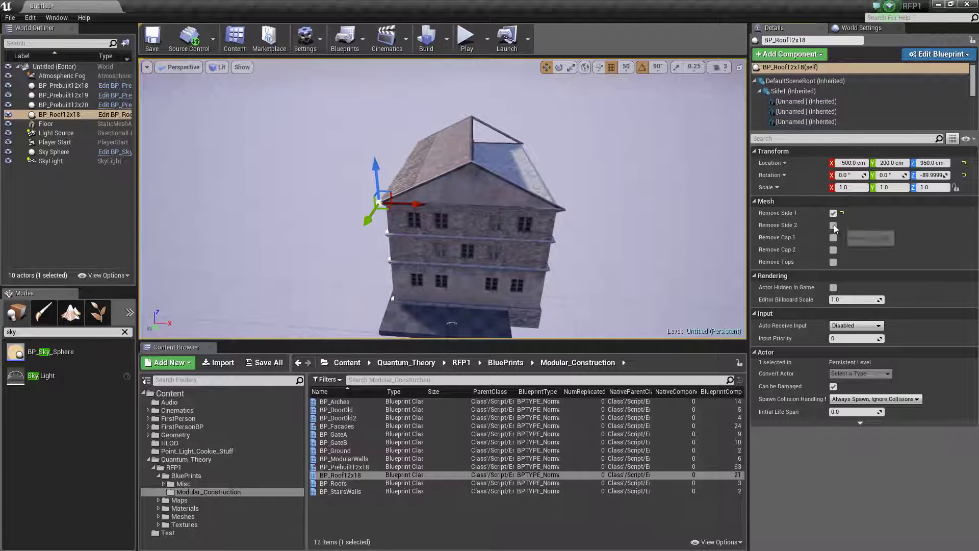
click(833, 214)
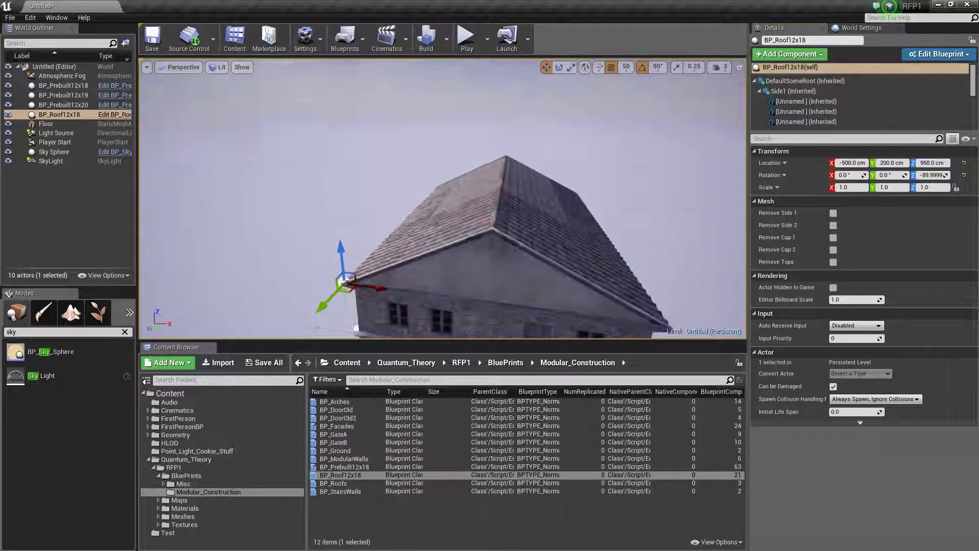
click(833, 238)
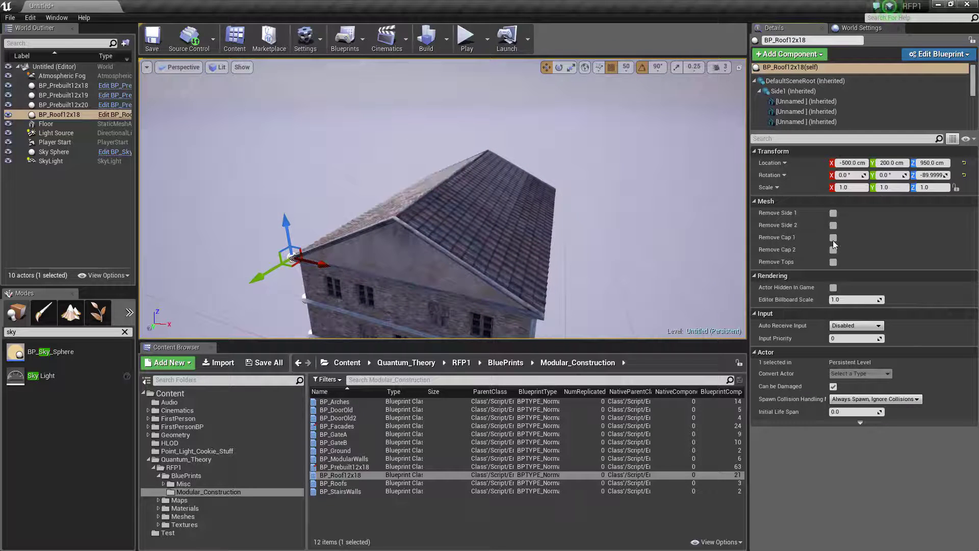
right_drag(587, 213, 536, 222)
click(834, 238)
click(834, 250)
click(833, 263)
click(832, 264)
click(832, 264)
click(833, 264)
Add the BP_Facades blueprint to the level at ground level beside the building's end wall
right_drag(459, 204, 459, 204)
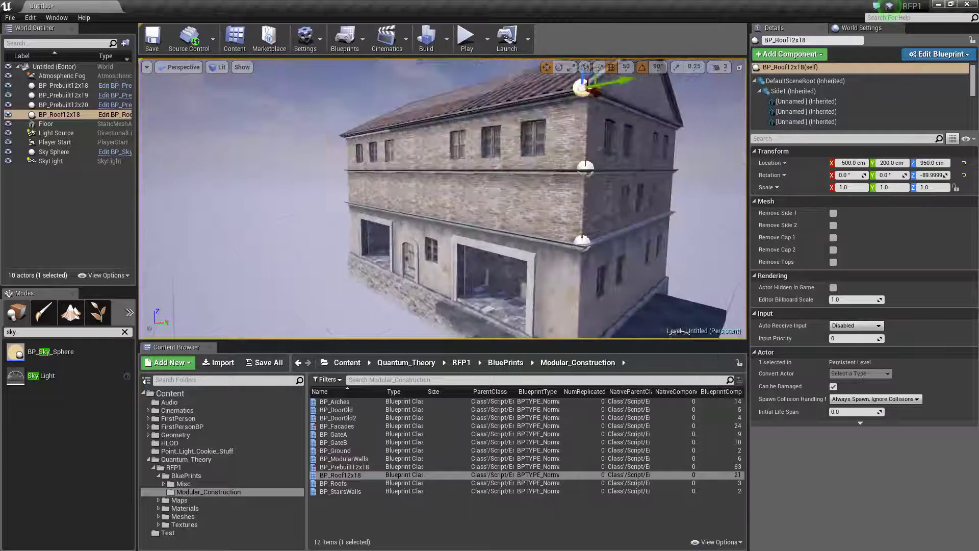
key(s)
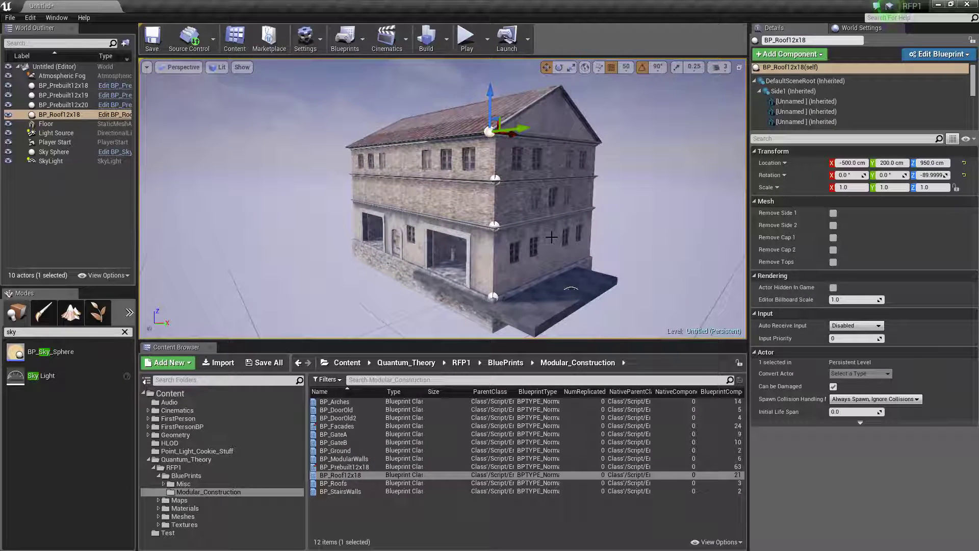
mouse_move(551, 237)
right_down()
mouse_move(567, 231)
mouse_move(558, 245)
right_up()
key(w)
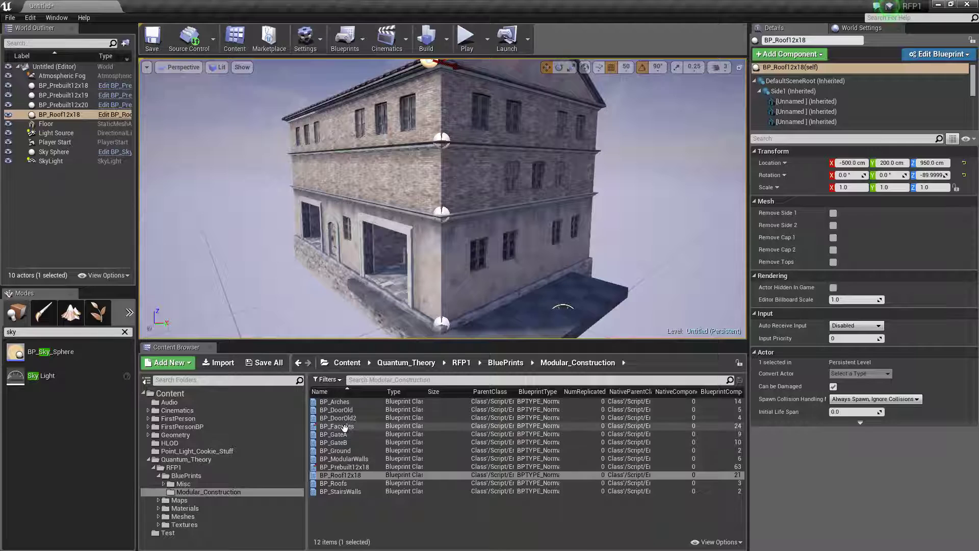
drag(345, 426, 544, 267)
key(d)
mouse_move(523, 288)
right_down()
mouse_move(499, 290)
mouse_move(523, 288)
right_up()
key(w)
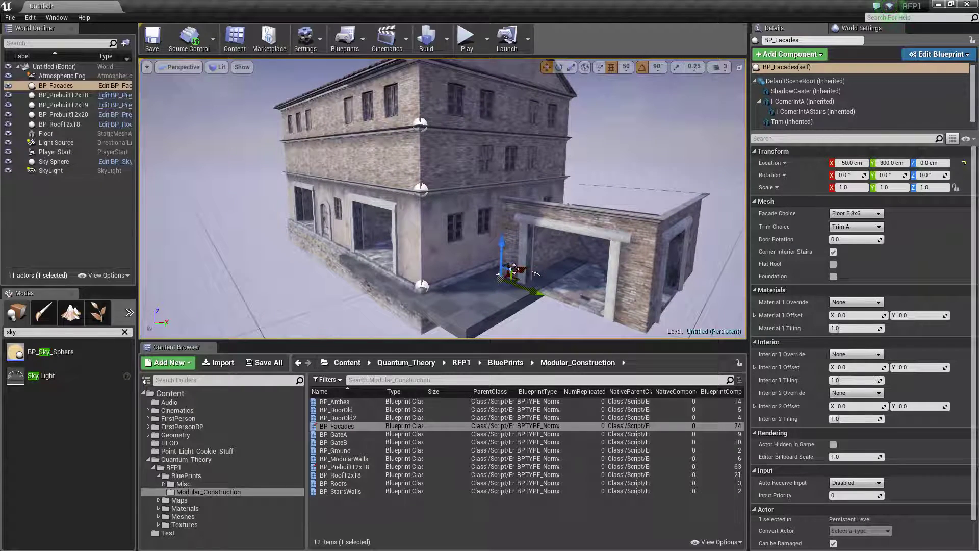
click(850, 214)
click(875, 215)
click(876, 226)
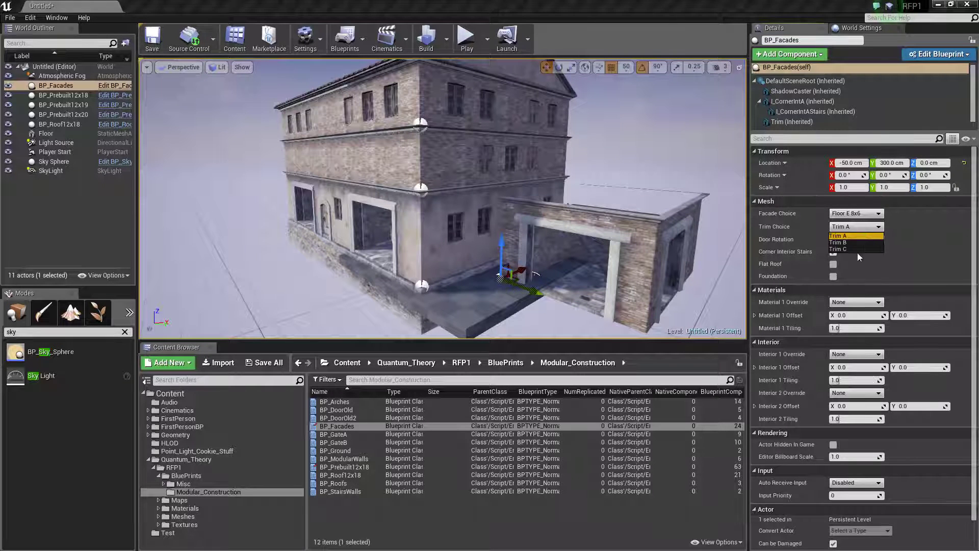
click(939, 230)
Move the facade against the building's end wall at X -400, Y 200 cm and set its Facade Choice to Floor A 8x6
right_drag(627, 230, 562, 230)
right_drag(483, 198, 337, 199)
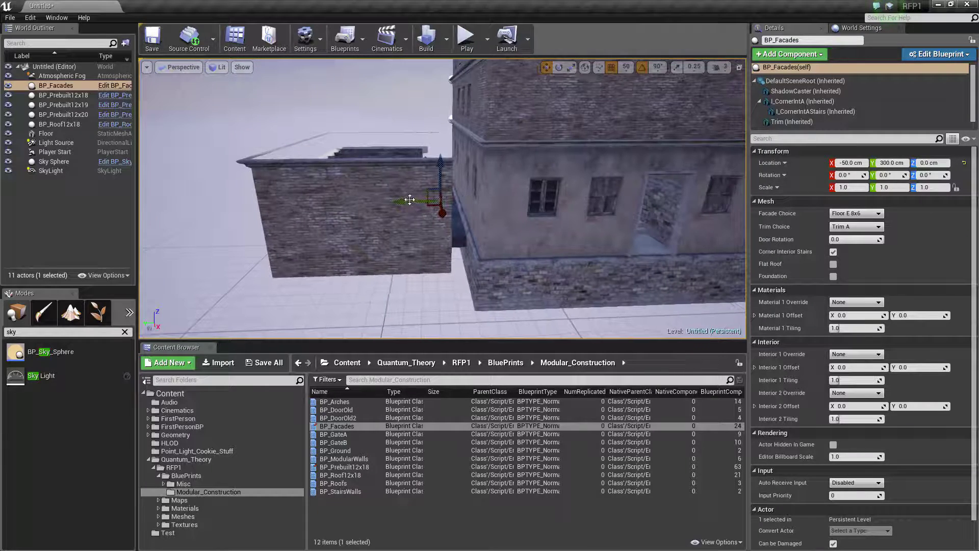
shift+drag(410, 200, 534, 186)
right_drag(534, 185, 428, 193)
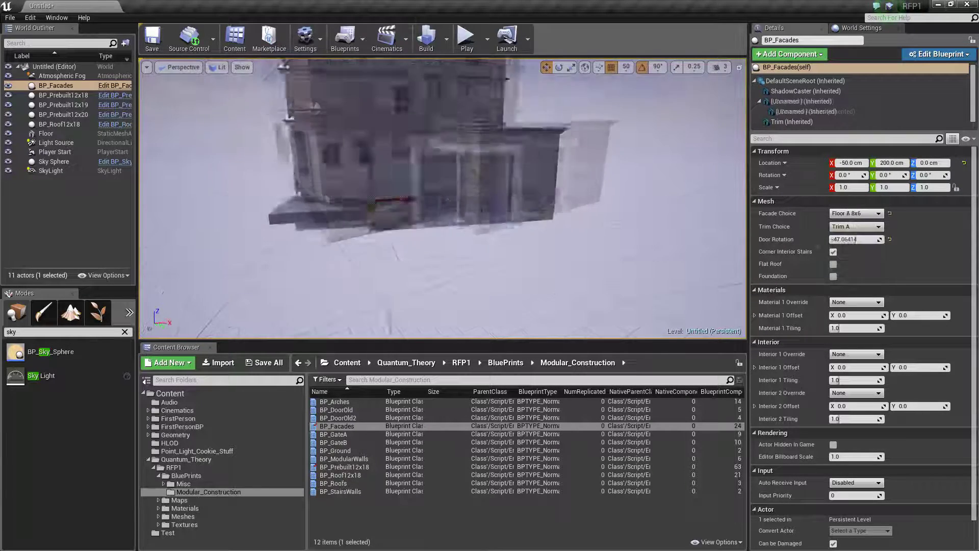
right_drag(401, 241, 449, 241)
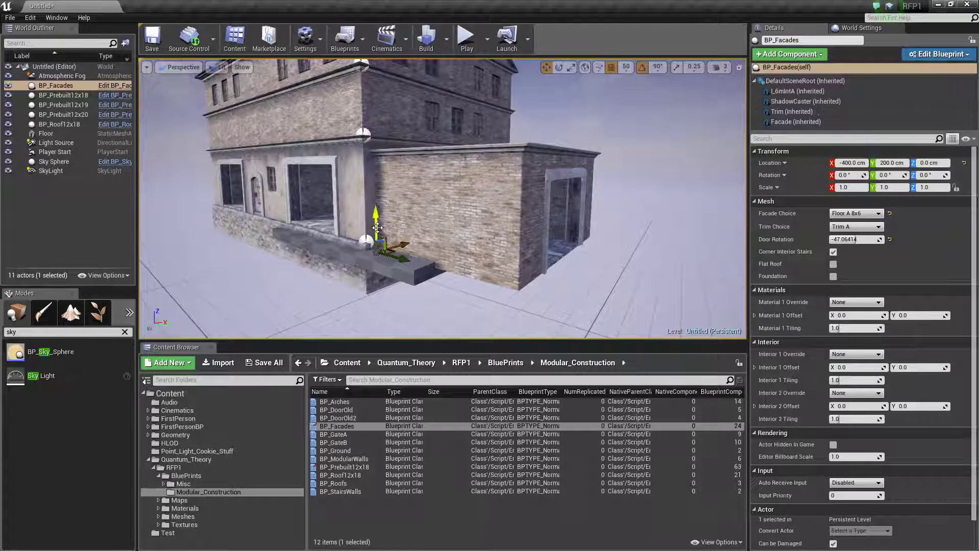
Enable Foundation on the facade and raise it to Z 50 cm
click(833, 278)
alt+drag(551, 250, 485, 249)
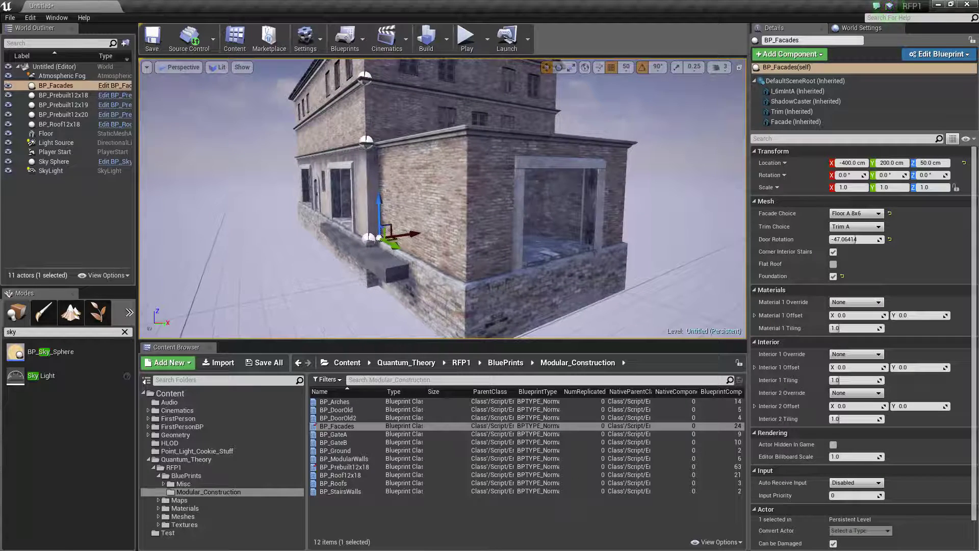
mouse_move(443, 194)
right_down()
mouse_move(424, 195)
mouse_move(443, 195)
right_up()
Duplicate the facade upward as the extension's second storey, turn off its Foundation and choose a Facade Choice with small windows
alt+drag(428, 206, 430, 98)
click(835, 277)
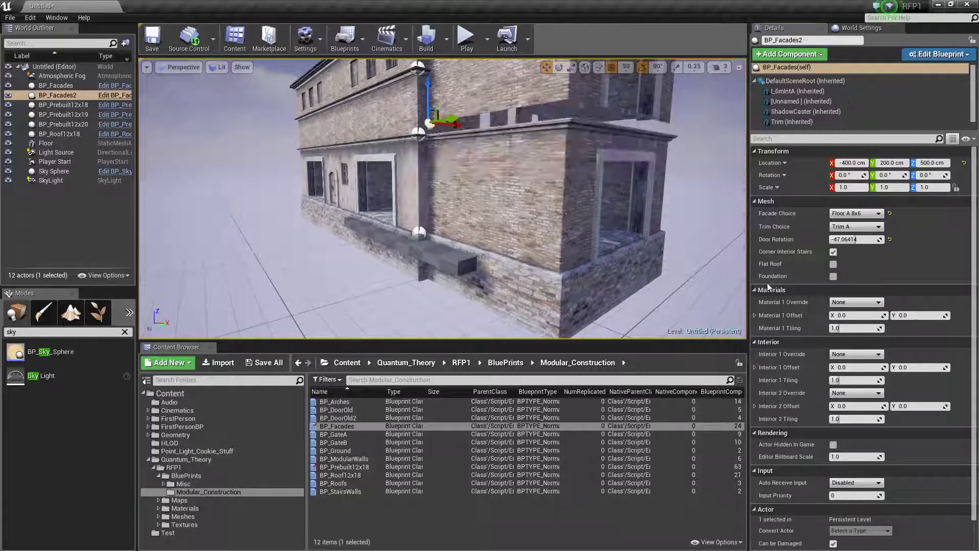
right_drag(510, 204, 485, 184)
drag(461, 139, 461, 150)
click(867, 214)
click(860, 276)
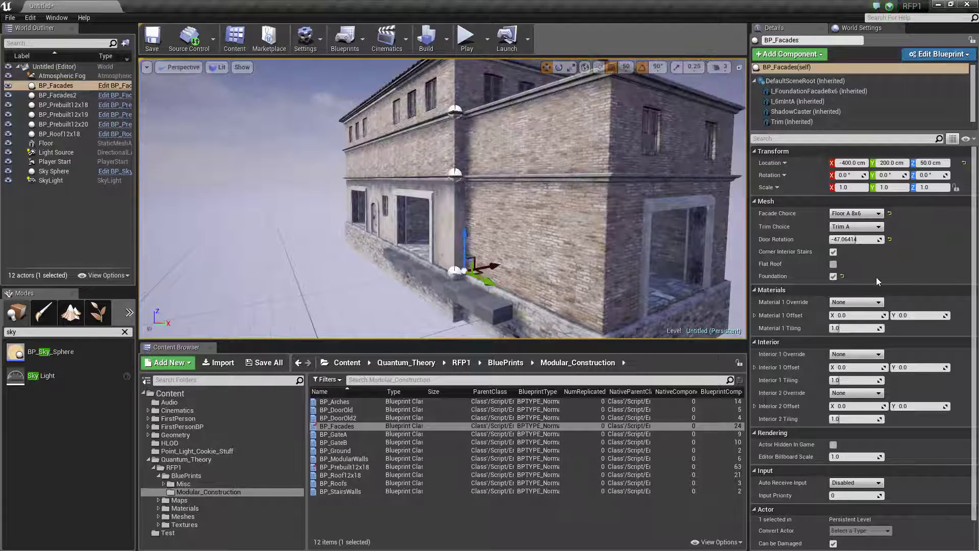
Set the ground-floor facade's Material 1 Override to Plaster Red - Plaster with Red Paint
click(854, 307)
click(867, 356)
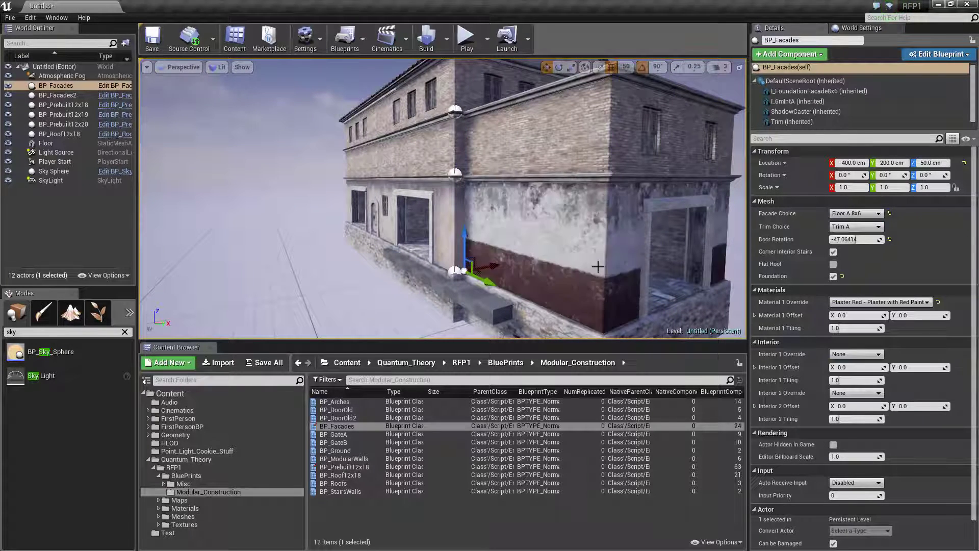
right_drag(596, 267, 566, 267)
mouse_move(481, 203)
right_down()
mouse_move(546, 207)
mouse_move(449, 217)
mouse_move(476, 205)
right_up()
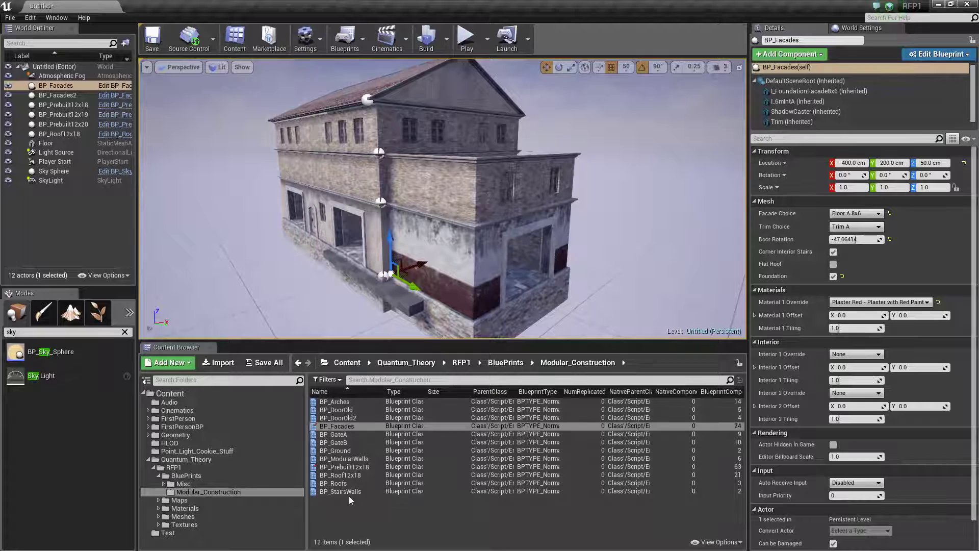
Add the BP_Roofs blueprint to the level and raise it toward the top of the two-storey extension
drag(338, 483, 447, 234)
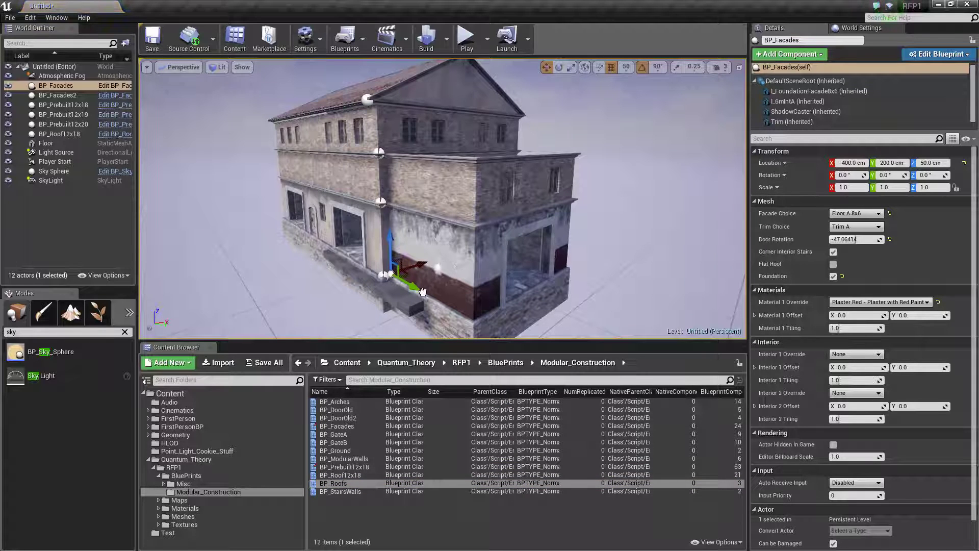
drag(413, 295, 416, 295)
drag(424, 175, 423, 140)
right_drag(423, 140, 427, 153)
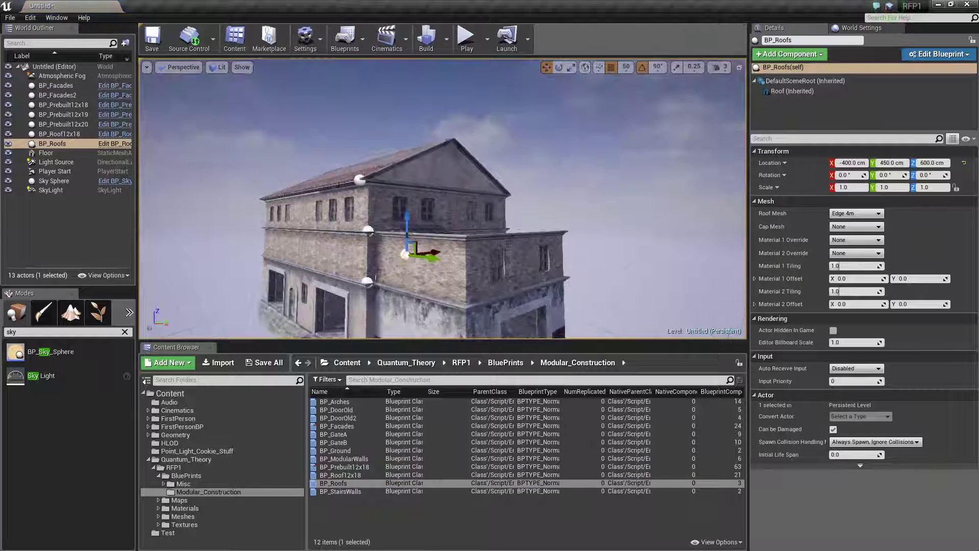
Rotate the roof piece 90° about Z and move it to X -400, Y 150, Z 700 cm
drag(427, 254, 392, 242)
right_drag(392, 242, 401, 219)
key(e)
drag(401, 217, 439, 220)
key(w)
right_drag(378, 214, 357, 204)
drag(392, 179, 423, 148)
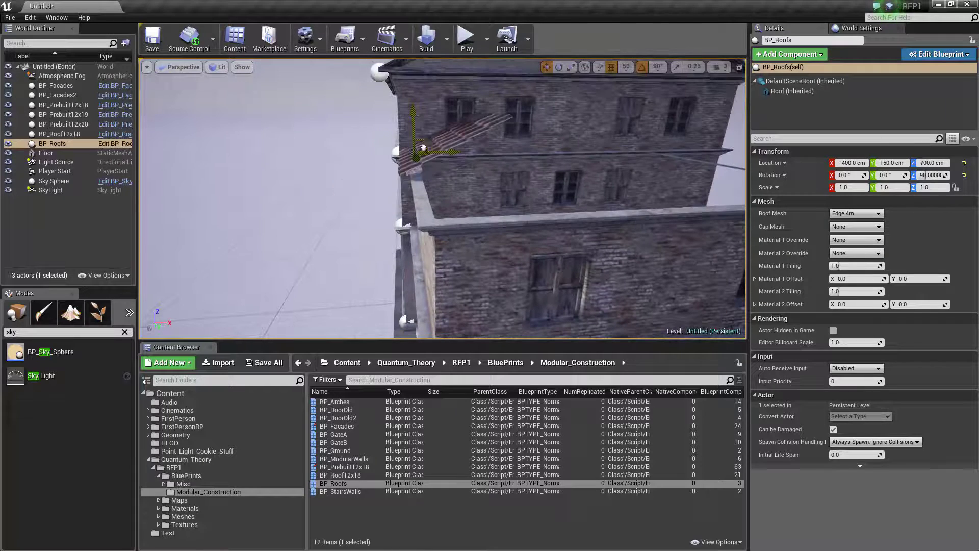
Set the extension roof's Roof Mesh to Edge 6m
click(851, 214)
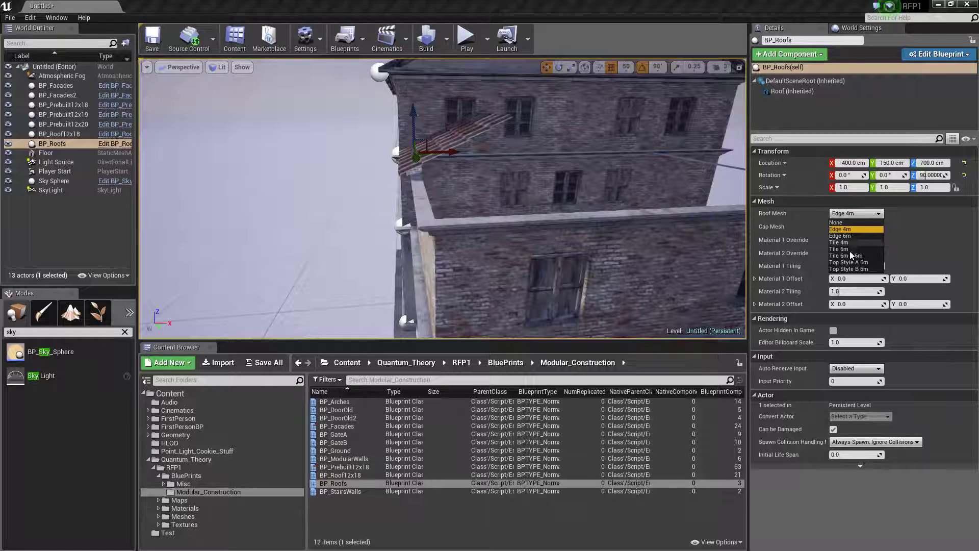
click(920, 234)
click(861, 216)
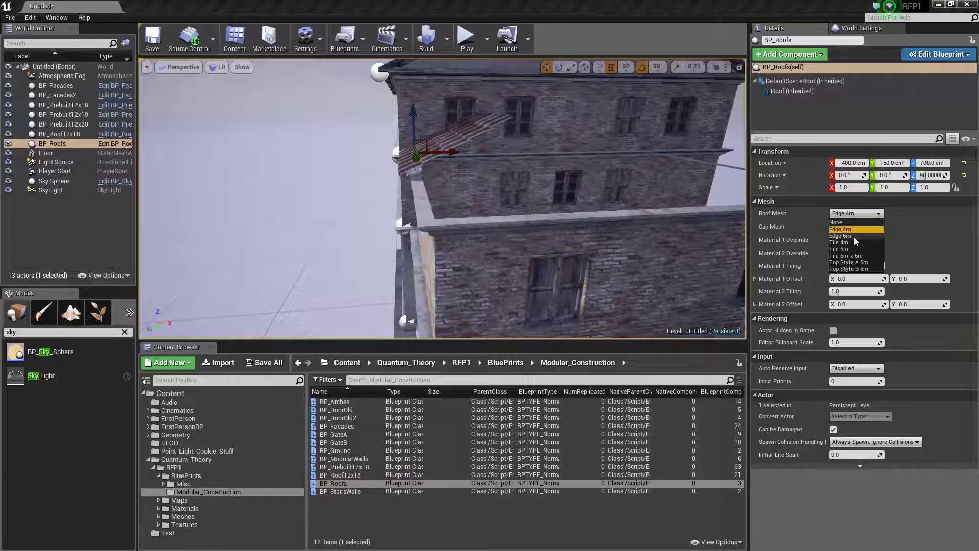
click(856, 239)
alt+drag(602, 204, 704, 196)
mouse_move(400, 294)
right_down()
mouse_move(357, 265)
mouse_move(381, 295)
right_up()
mouse_move(376, 255)
mouse_down()
mouse_move(358, 254)
mouse_move(367, 258)
mouse_up()
right_drag(366, 258, 377, 302)
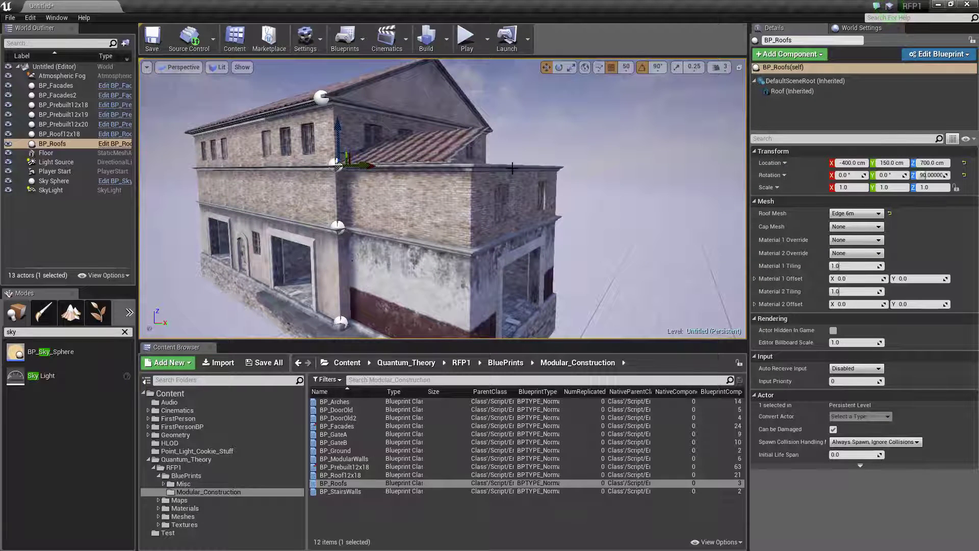
Set the extension roof's Cap Mesh to End 8m
click(849, 228)
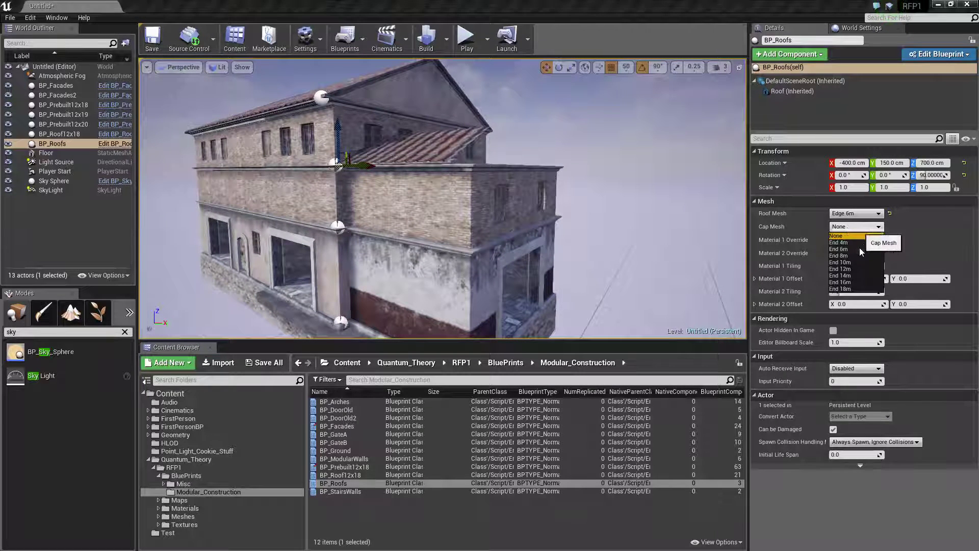
click(847, 256)
right_drag(714, 231, 686, 290)
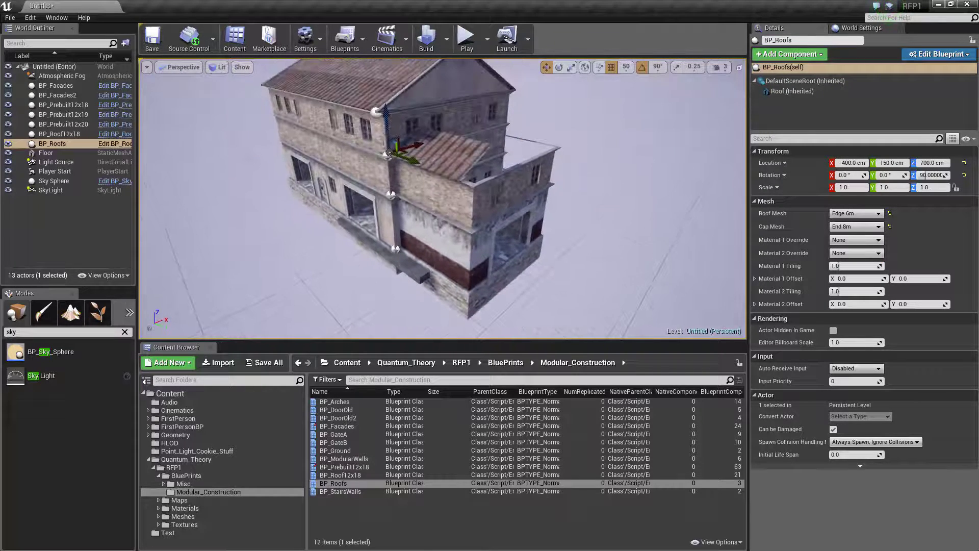
Rotate the extension roof to -90° about Z and move it onto the outer corner at X 400, Y 800, Z 700 cm
drag(433, 141, 312, 176)
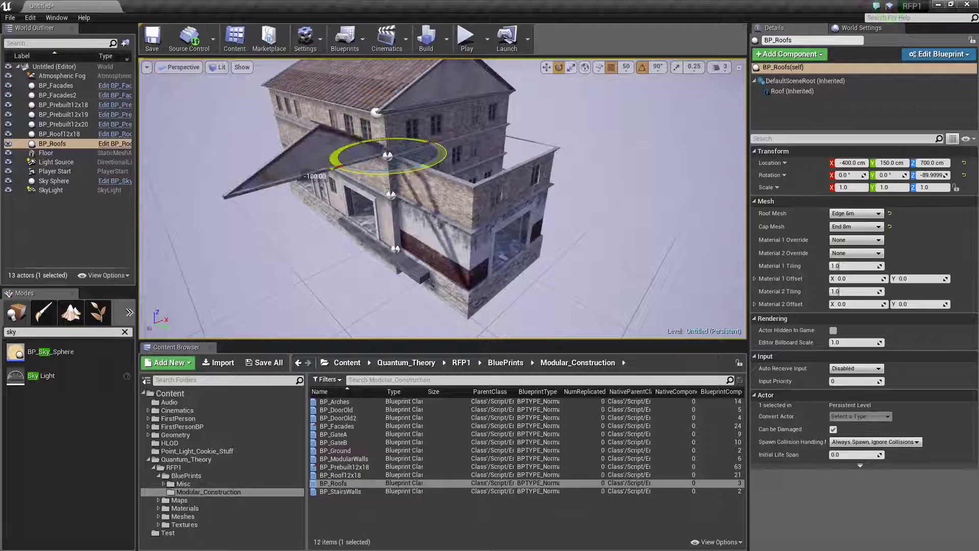
drag(404, 153, 587, 148)
right_drag(588, 148, 433, 220)
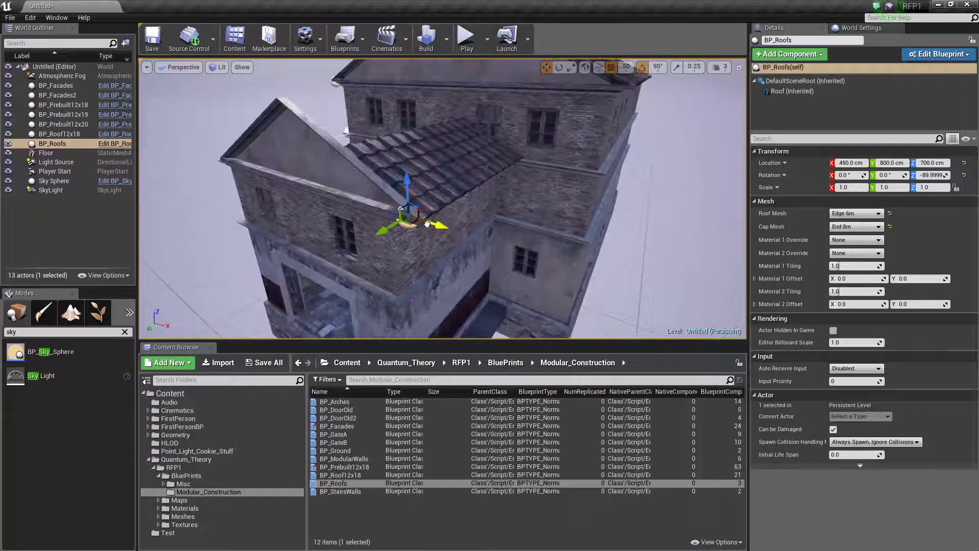
drag(428, 224, 412, 220)
right_drag(412, 220, 380, 219)
right_drag(663, 232, 669, 229)
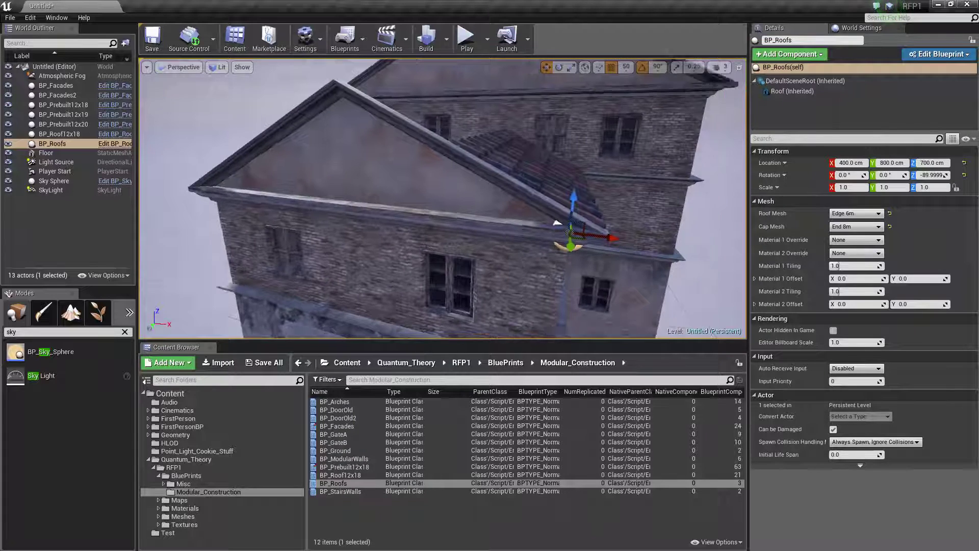
right_drag(558, 223, 558, 223)
Try None and End 18m as the extension roof's Cap Mesh, returning to End 8m
click(855, 226)
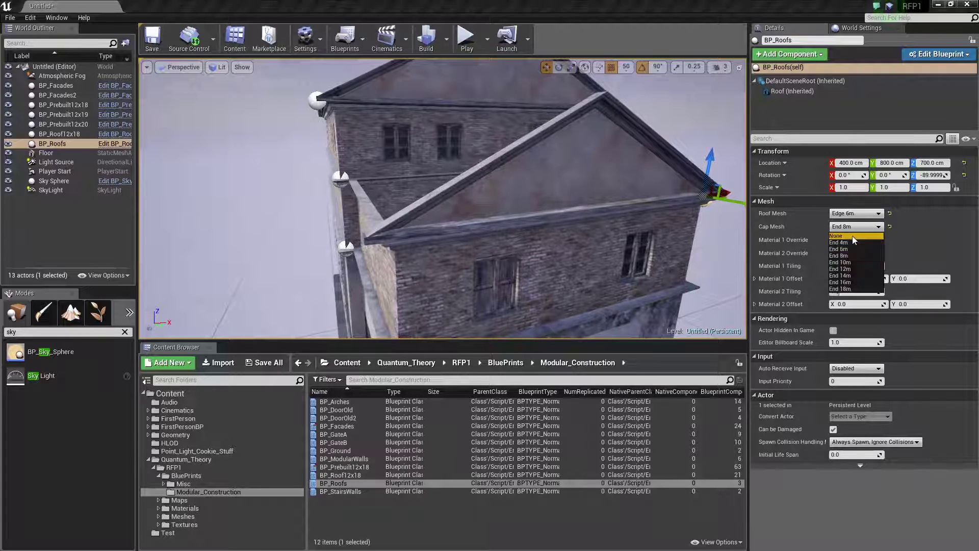
click(847, 236)
click(856, 227)
click(845, 256)
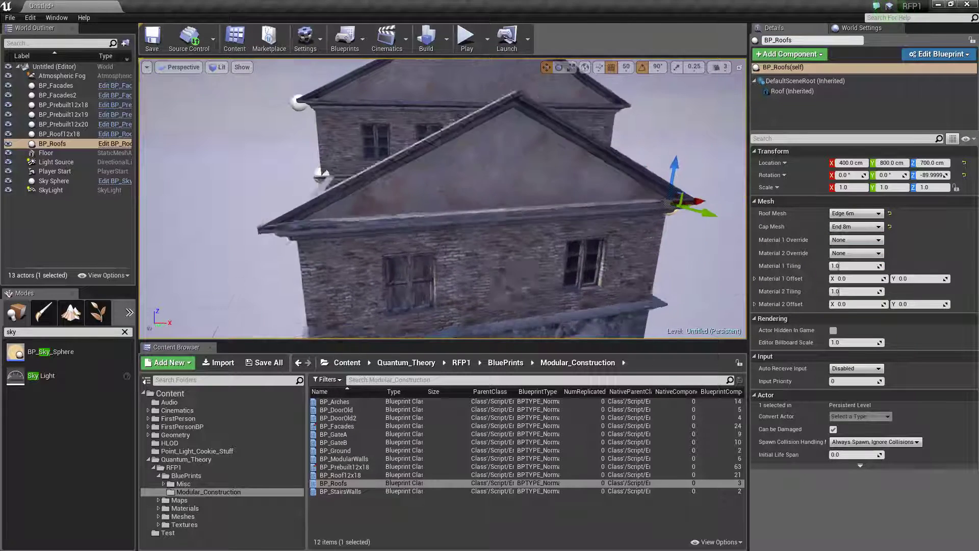
click(852, 226)
click(841, 289)
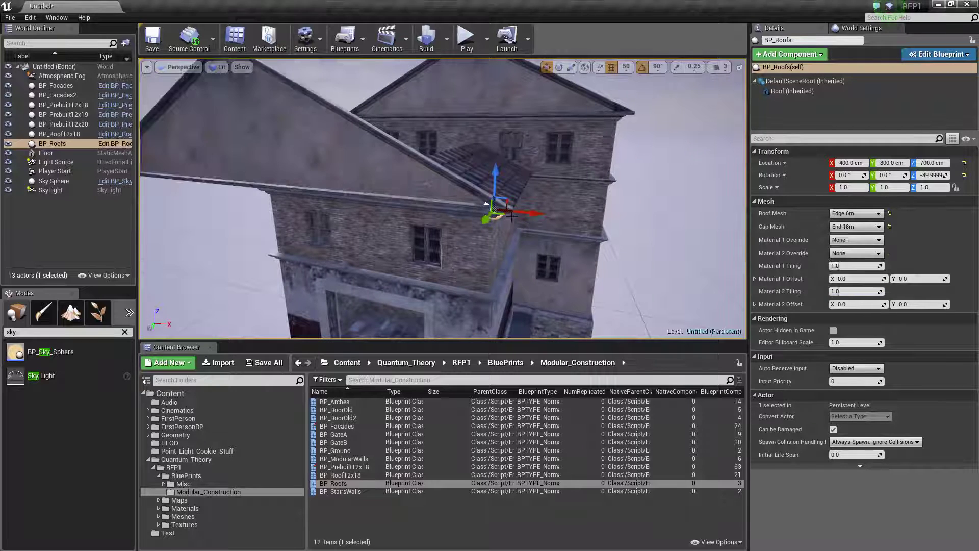
click(853, 226)
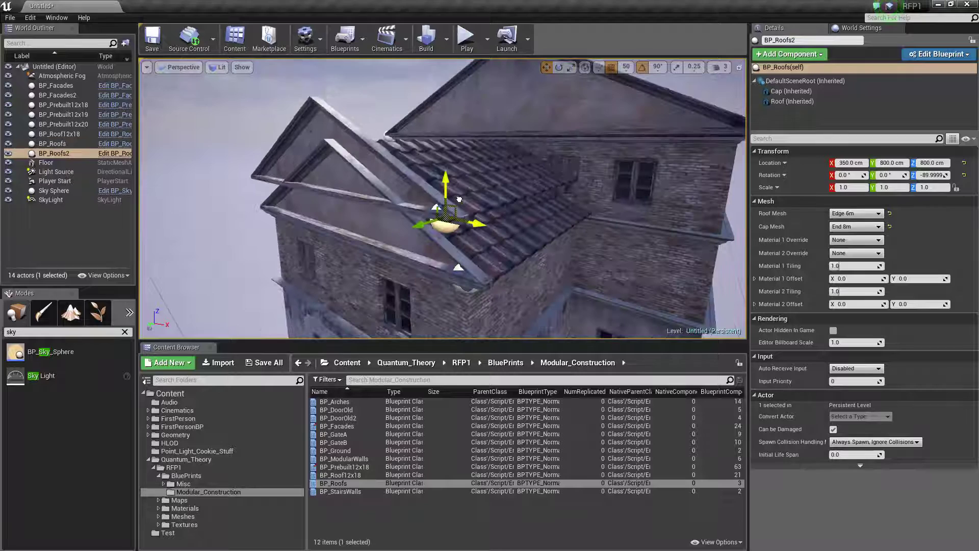
Set the duplicated roof piece's Cap Mesh to End 4m and its Roof Mesh to Tile 6m
click(850, 228)
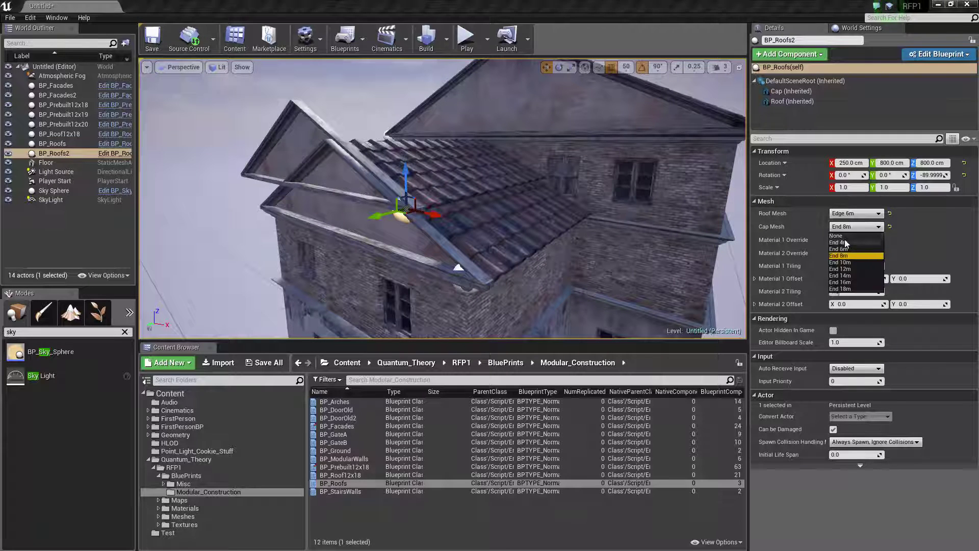
click(846, 243)
click(855, 213)
click(841, 249)
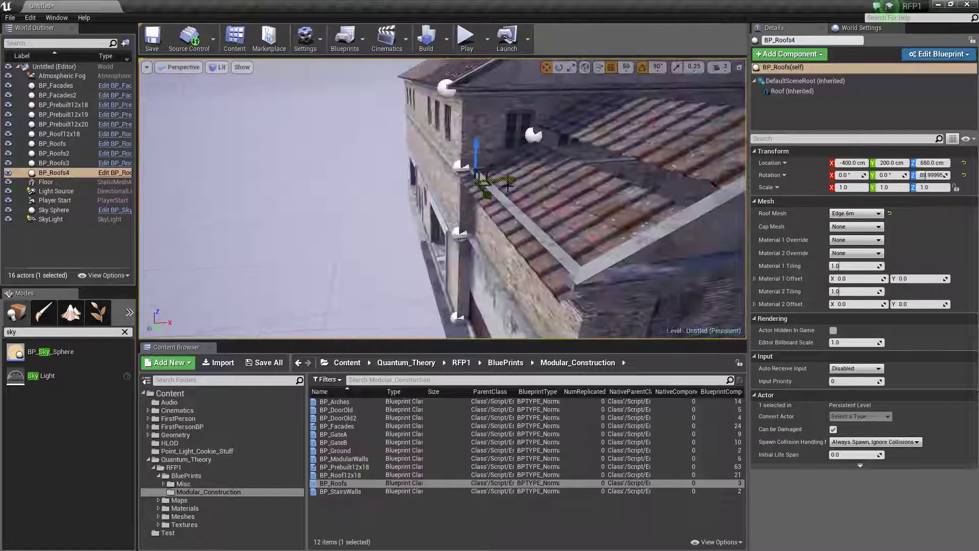
Add the BP_Ground blueprint to the level in front of the building's long facade
right_drag(424, 263, 420, 263)
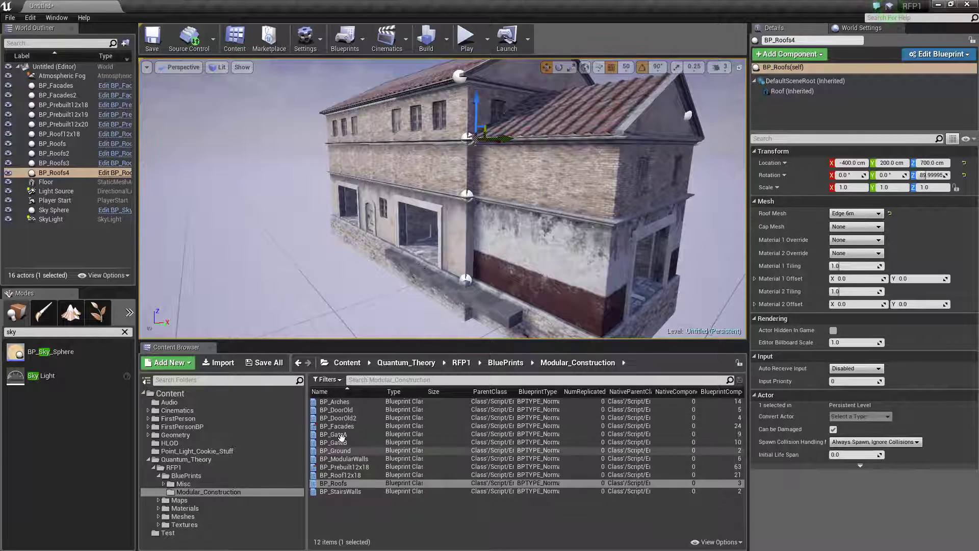
drag(346, 453, 385, 283)
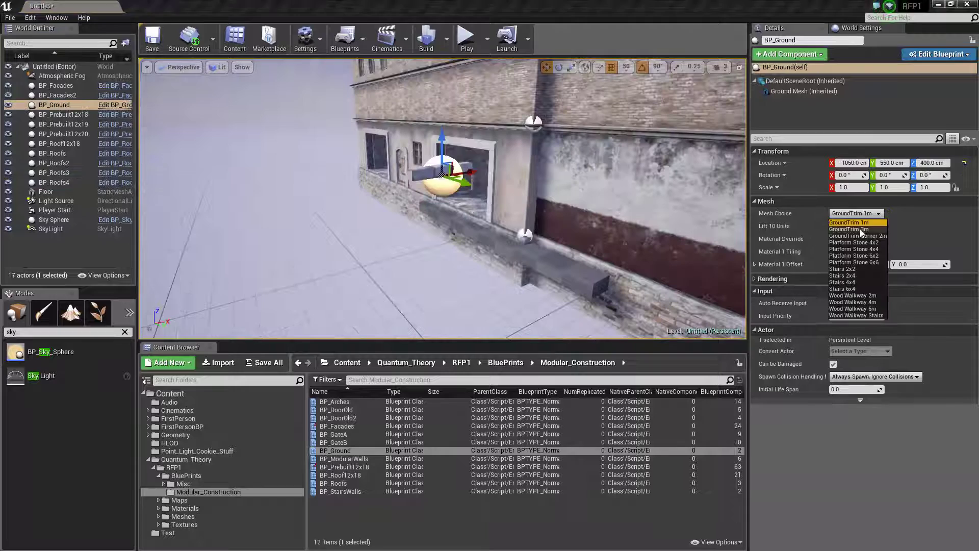
Try GroundTrim 3m and Platform Stone 4x2 as the ground piece's Mesh Choice, moving it to X -550, Z 150 cm
click(852, 236)
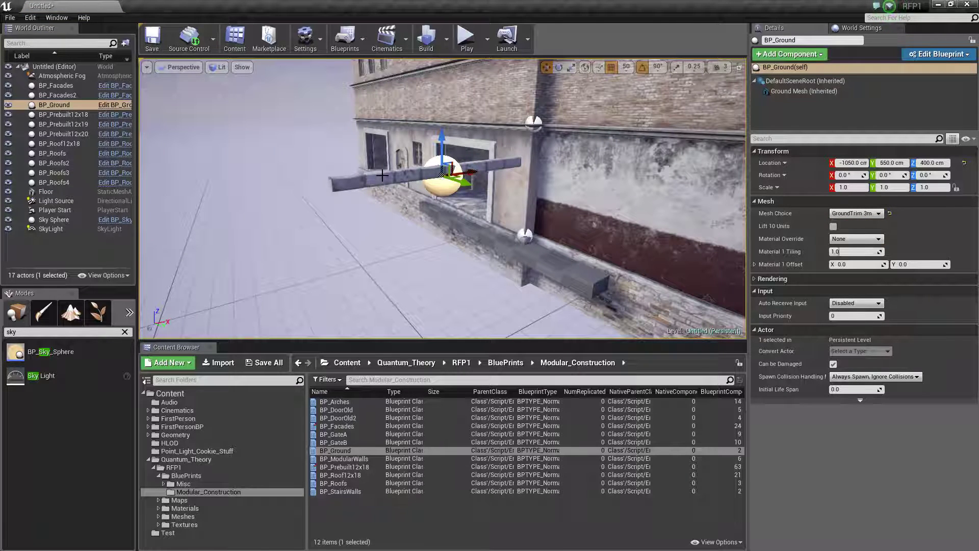
click(857, 213)
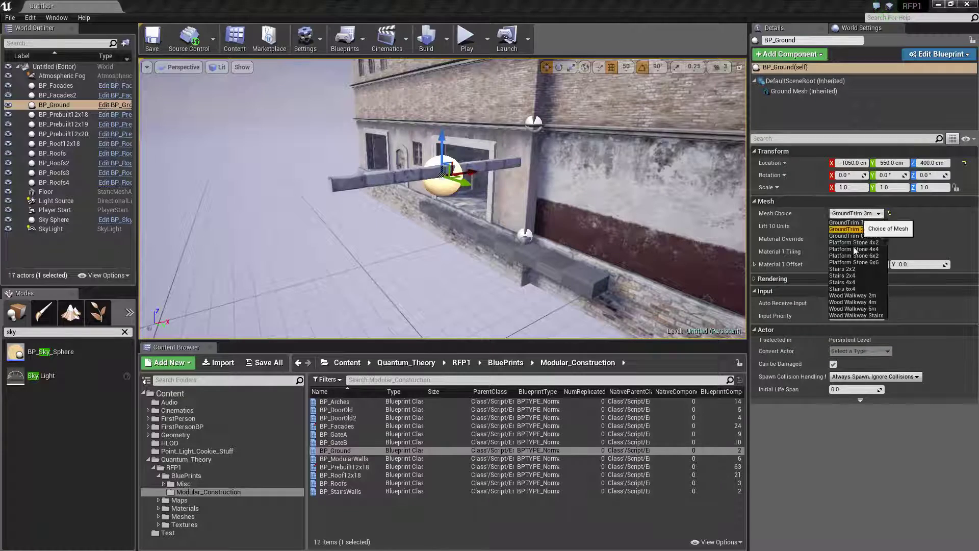
click(856, 245)
scroll(606, 219, down, 5)
alt+drag(606, 219, 700, 223)
Try the Stairs 2x2 and Stairs 2x4 meshes on the ground piece beside the facade
click(861, 215)
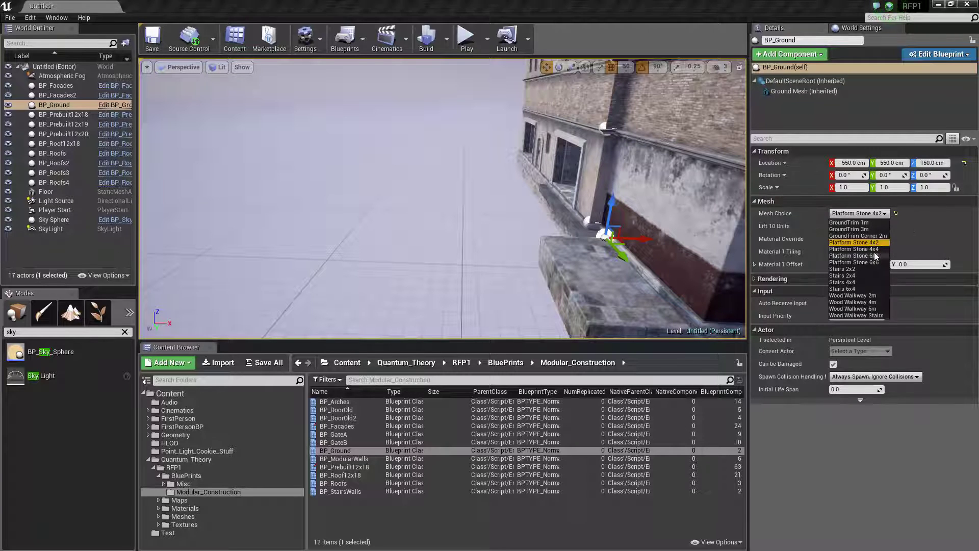
click(848, 269)
right_drag(637, 225, 714, 242)
click(855, 214)
click(855, 275)
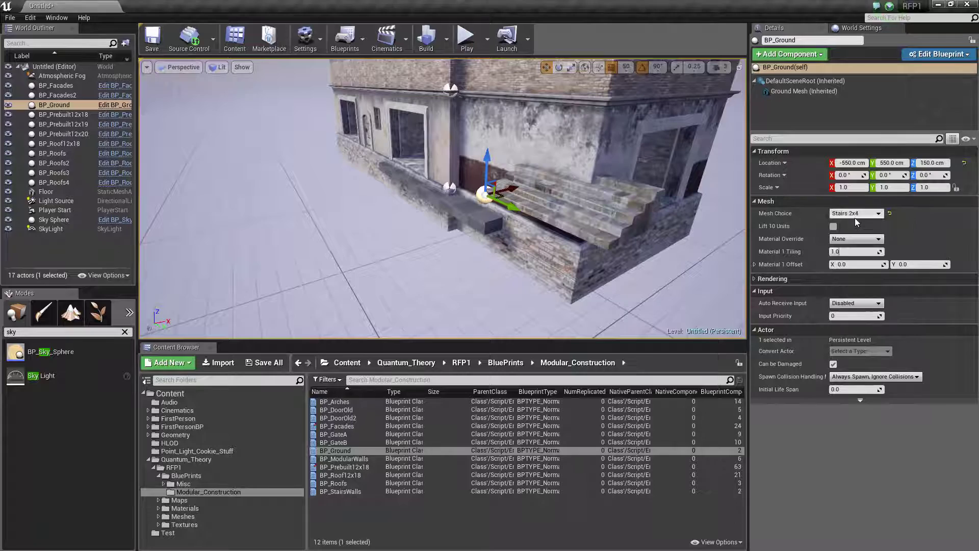
Try the Wood Walkway 2m mesh on the ground piece and move it away from the wall to X -900 cm
click(856, 216)
click(854, 297)
key(f)
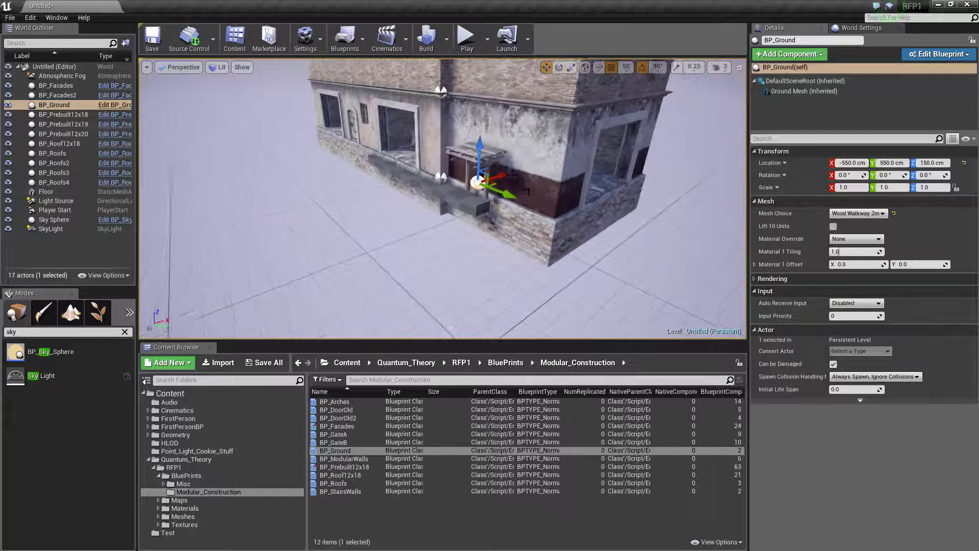
drag(423, 199, 402, 205)
right_drag(402, 205, 316, 203)
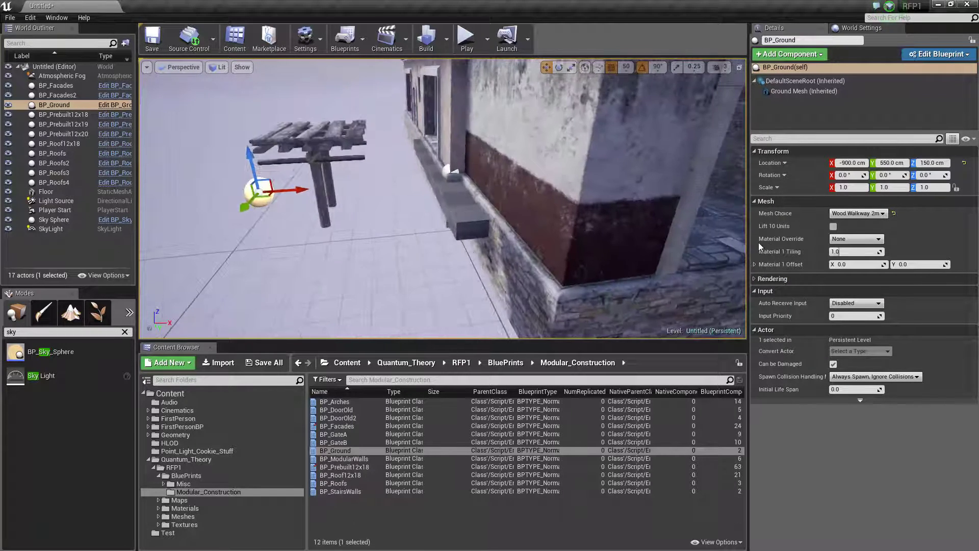
Try the Wood Walkway 4m and Wood Walkway Stairs meshes on the ground piece
click(861, 214)
click(852, 302)
key(f)
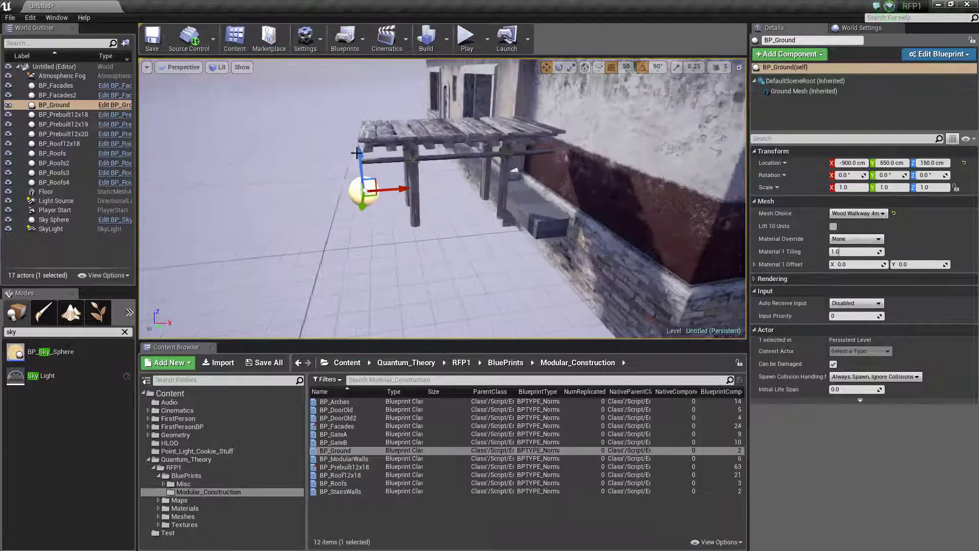
click(856, 214)
click(857, 316)
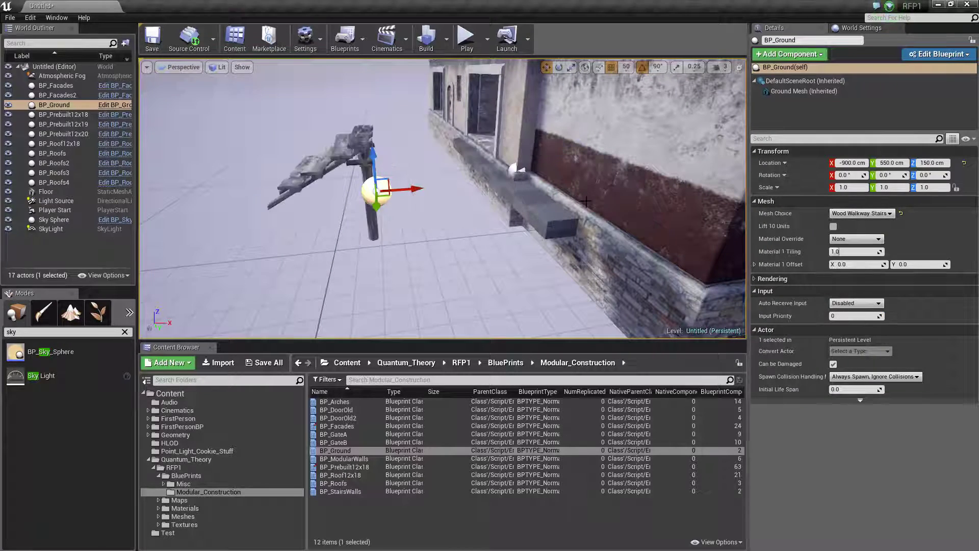
Delete the Floor actor from the level
key(f)
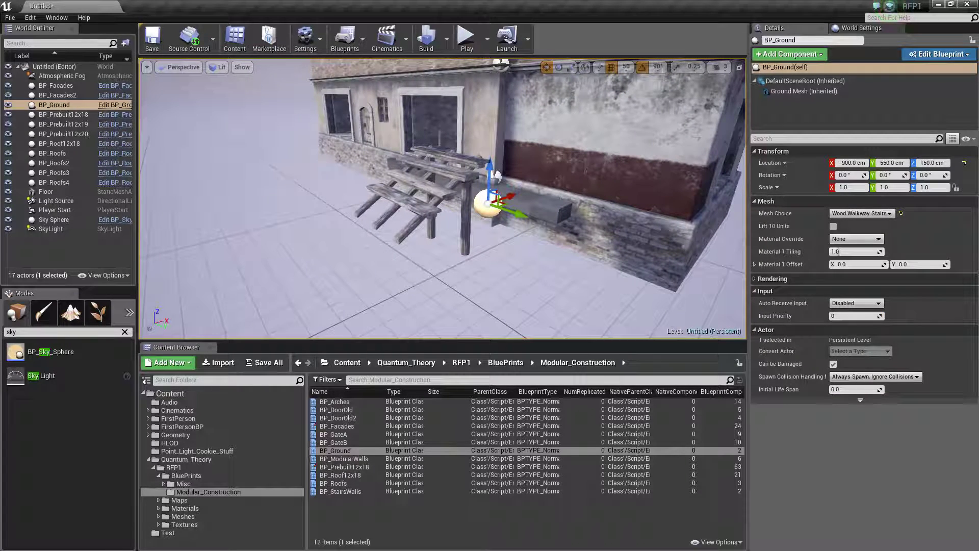
click(553, 208)
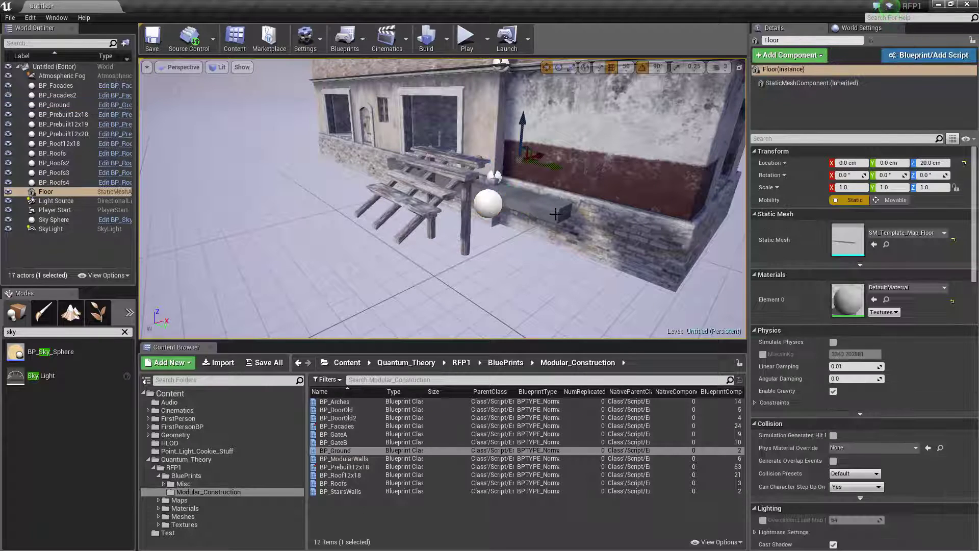
key(Delete)
Rotate the wooden walkway piece -90° about Z and move it against the long facade
click(467, 197)
key(e)
drag(498, 249, 480, 240)
key(w)
right_drag(480, 240, 464, 229)
drag(519, 210, 652, 240)
right_drag(651, 255, 683, 265)
Set the walkway piece's mesh to Wood Walkway 6m and duplicate it end to end along the facade, reaching Y -1000 cm
click(862, 213)
click(861, 309)
drag(597, 218, 400, 156)
right_drag(401, 163, 490, 214)
alt+drag(546, 200, 375, 171)
right_drag(374, 178, 548, 194)
Duplicate the walkway piece nearest the extension's corner and set the copy's mesh to Wood Walkway Stairs
click(538, 176)
mouse_move(546, 206)
alt+mouse_down()
mouse_move(663, 221)
mouse_move(564, 207)
alt+mouse_up()
click(859, 214)
click(861, 316)
right_drag(564, 207, 433, 204)
Duplicate the far walkway piece and position the copy projecting outward from the far end of the walkway
click(403, 193)
key(e)
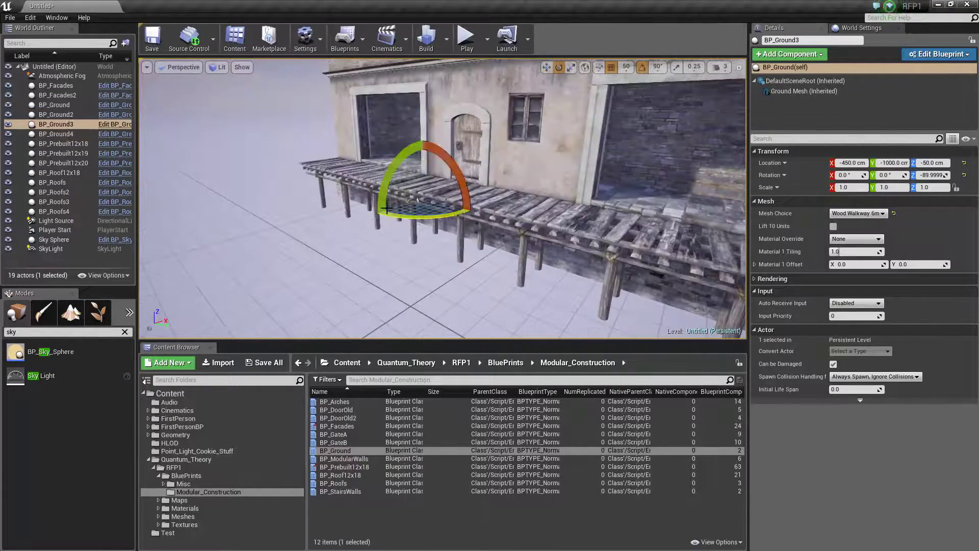
key(w)
alt+drag(386, 208, 174, 232)
right_drag(173, 233, 127, 270)
drag(403, 325, 316, 323)
right_drag(317, 323, 367, 286)
Duplicate a walkway piece in front of the walkway, set its mesh to Stairs 2x2, and duplicate the stairs at Y -1150 cm
click(440, 130)
click(859, 213)
alt+drag(459, 134, 431, 255)
click(844, 267)
alt+drag(433, 256, 349, 210)
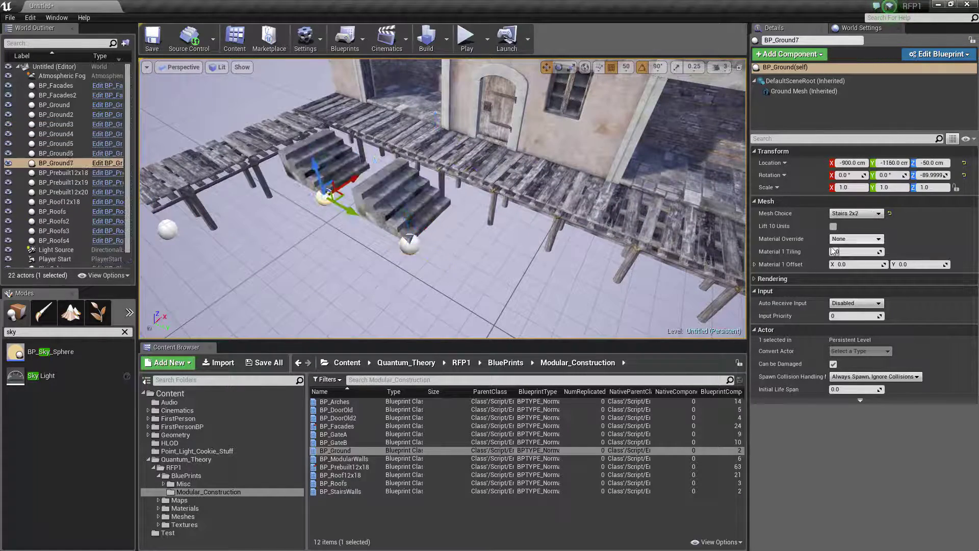
Set the second stairs copy's mesh to Platform Stone 6x6 and move it to Y -1600 cm
click(855, 214)
click(860, 308)
click(857, 214)
click(857, 265)
right_drag(515, 215, 444, 219)
drag(466, 220, 339, 199)
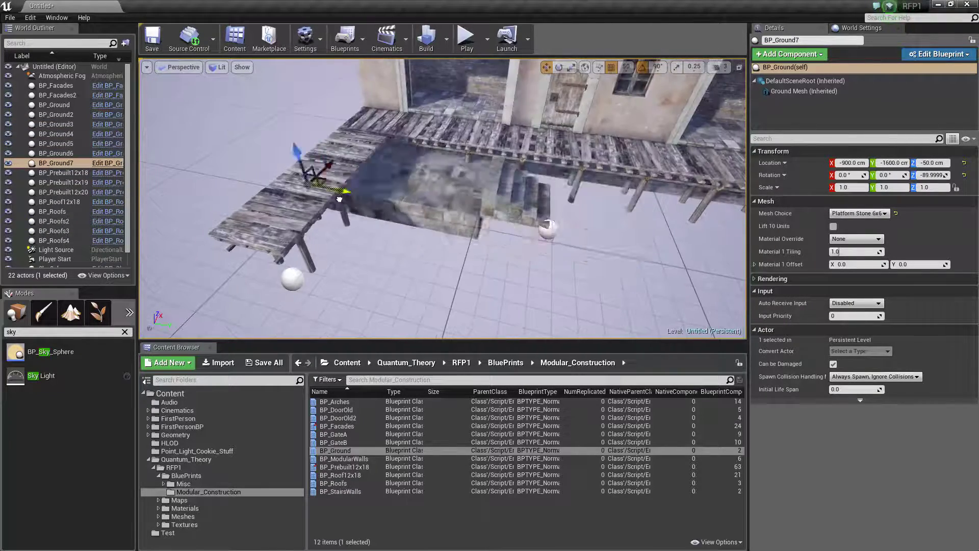
Raise the stone platform to Z 0 cm beside the wooden walkway
right_drag(339, 199, 341, 148)
click(564, 189)
right_drag(564, 189, 546, 219)
click(448, 144)
drag(354, 96, 353, 81)
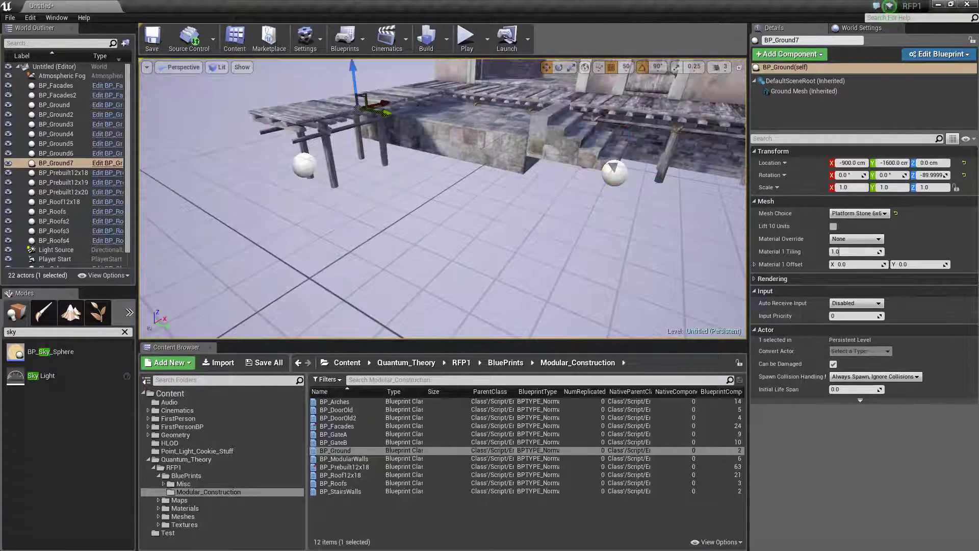
Lower the stone stairs beside the platform and shift the stairs and platform together outward from the facade
click(574, 145)
drag(614, 140, 613, 162)
right_drag(503, 137, 449, 145)
ctrl+click(449, 134)
drag(451, 98, 424, 99)
right_drag(448, 138, 510, 143)
Duplicate the stone platform at Z -100 cm below the stairs and add another copy along the facade at Y -400 cm
click(388, 166)
alt+drag(328, 166, 451, 198)
drag(421, 162, 421, 189)
alt+drag(455, 226, 664, 259)
right_drag(665, 259, 613, 260)
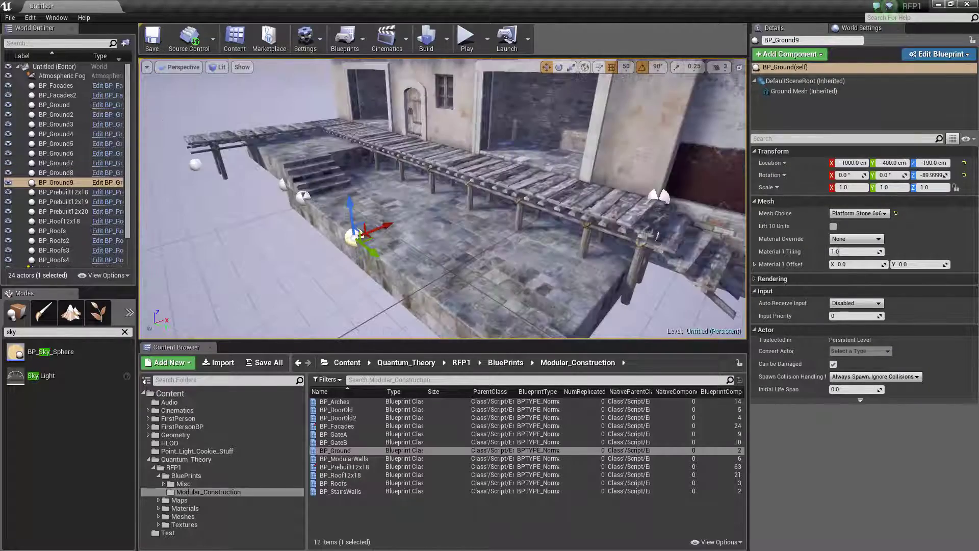
Add the BP_Arches blueprint to the level and move it in front of the facade at X -1050, Y -600, Z 50 cm
right_drag(496, 277, 486, 233)
scroll(509, 269, down, 5)
scroll(509, 269, up, 4)
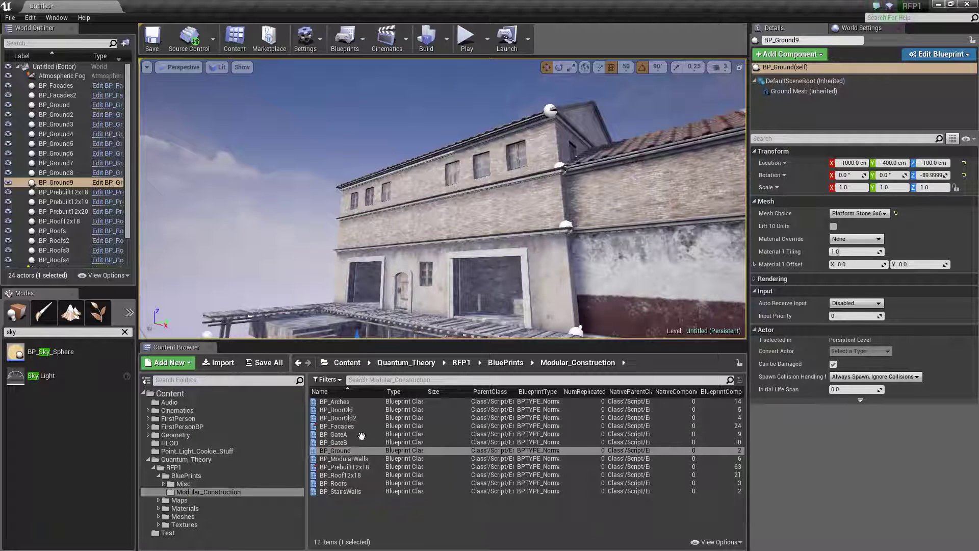
drag(335, 402, 433, 295)
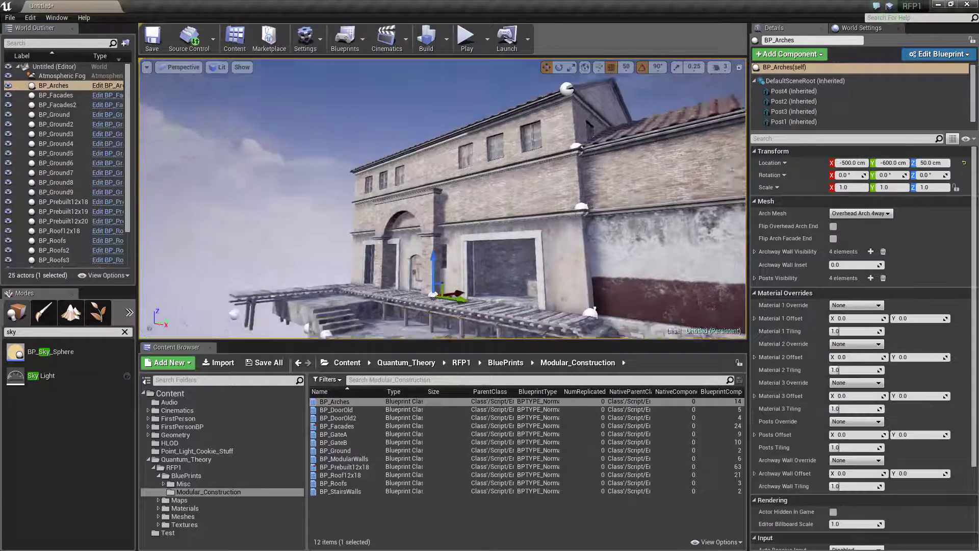
right_drag(434, 295, 439, 321)
drag(501, 219, 420, 218)
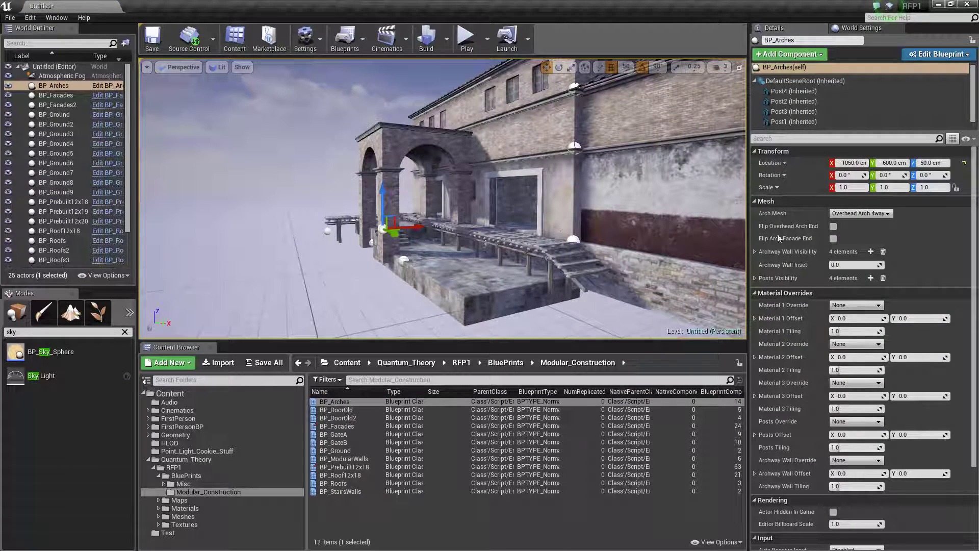
Review the Arch Mesh options and set the arch piece to Arch Facade
click(849, 214)
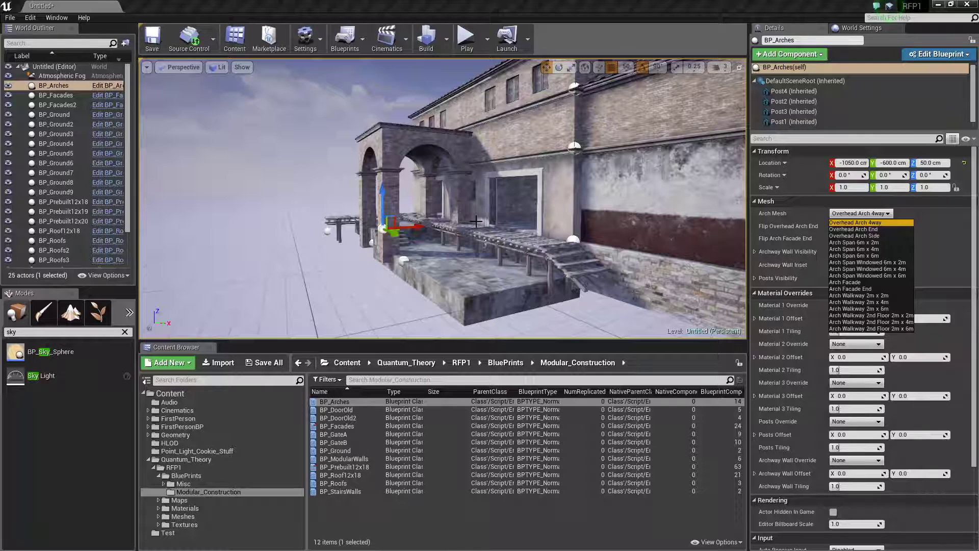
drag(465, 197, 457, 127)
click(866, 216)
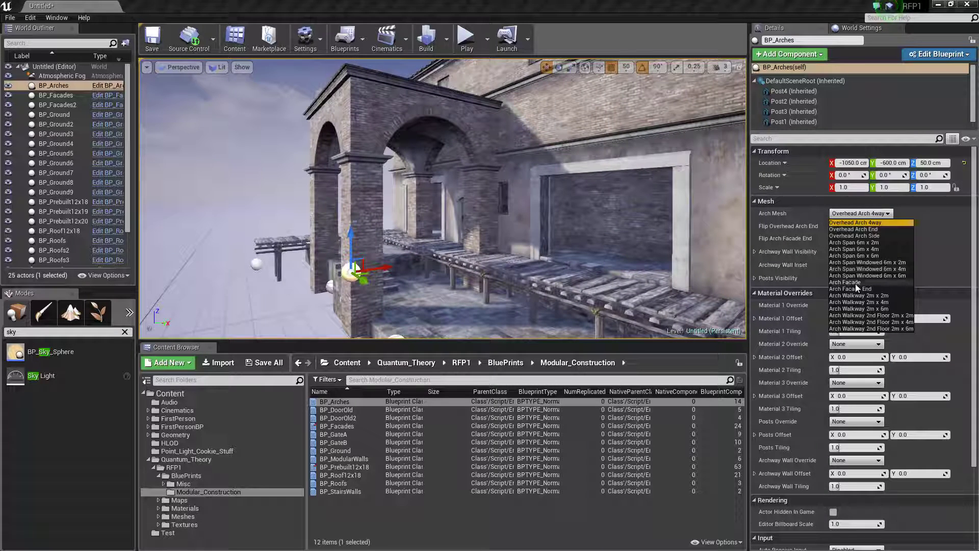
drag(452, 174, 420, 229)
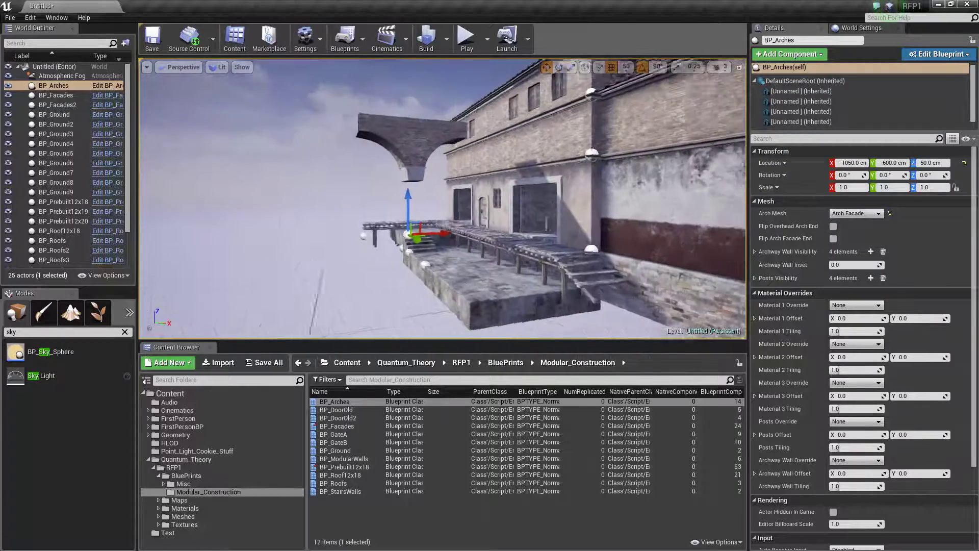
right_drag(393, 167, 406, 167)
Rotate the facade arch 90° about Z and move it against the wall at X -450, Y -600, Z 50 cm
key(w)
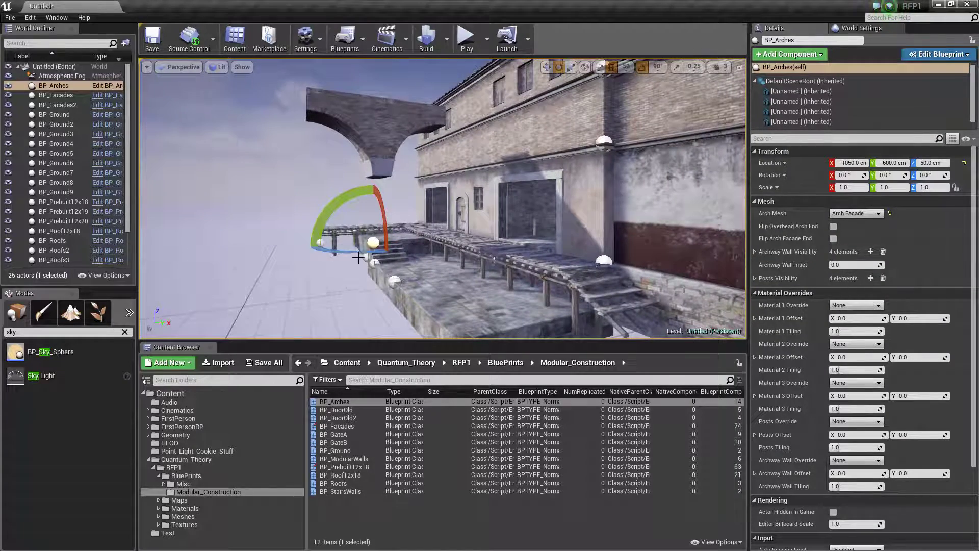
right_drag(391, 243, 424, 174)
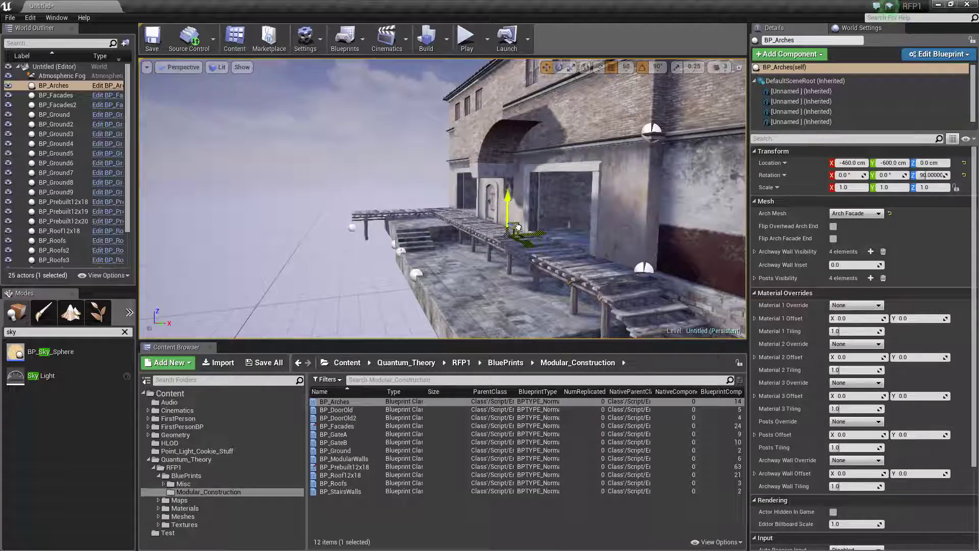
right_drag(520, 223, 485, 236)
right_drag(418, 249, 460, 144)
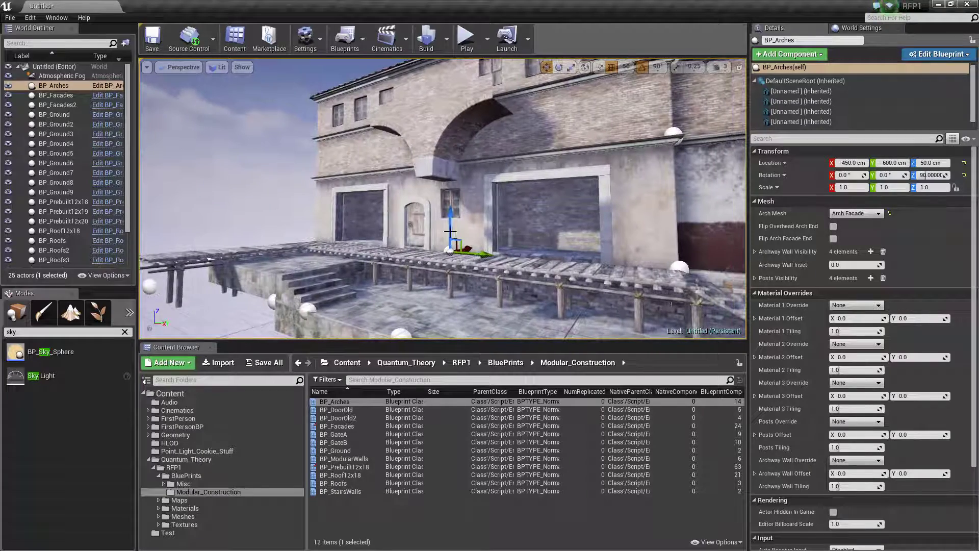
right_drag(442, 245, 418, 238)
Duplicate the facade arch toward the extension, set the copy's Arch Mesh to Arch Facade End, and place it at the corner
alt+drag(417, 239, 542, 250)
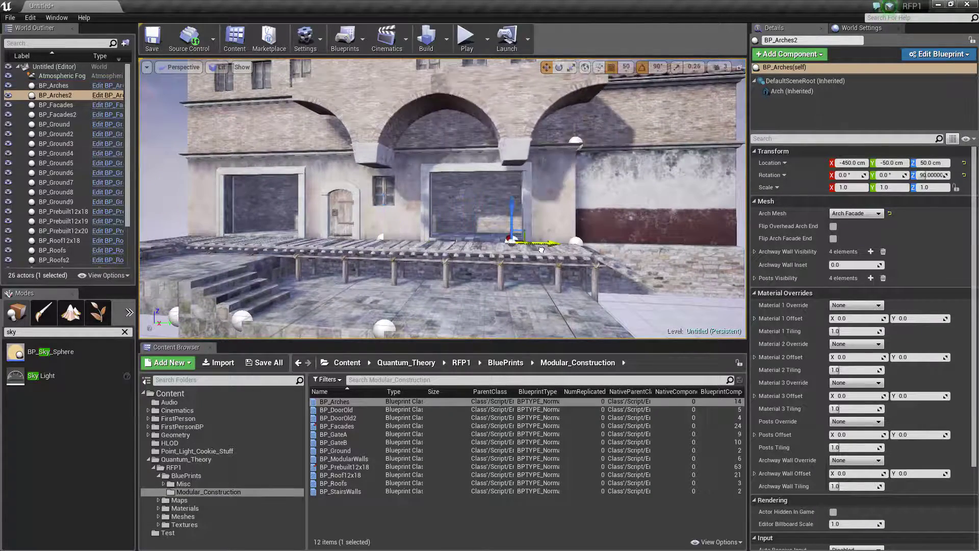
click(869, 217)
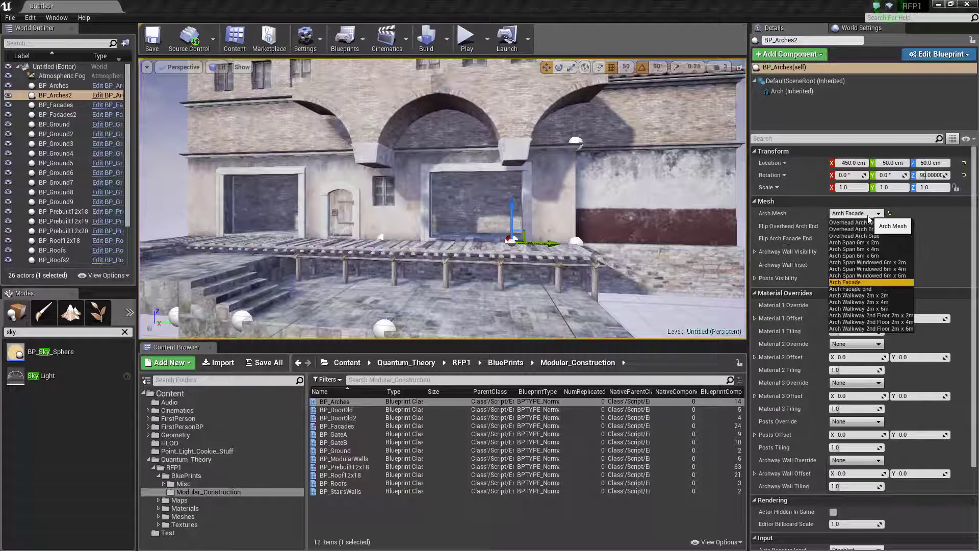
click(857, 284)
right_drag(521, 255, 490, 250)
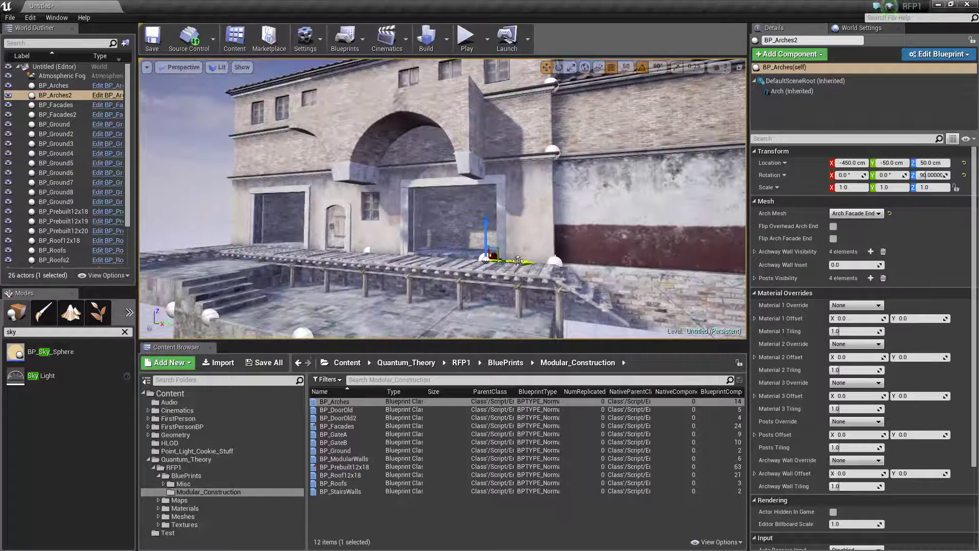
drag(528, 263, 599, 267)
mouse_move(551, 224)
right_down()
mouse_move(587, 207)
mouse_move(550, 224)
right_up()
Duplicate the original facade arch twice toward the far end, placing the last copy at Y -1450 cm
click(427, 256)
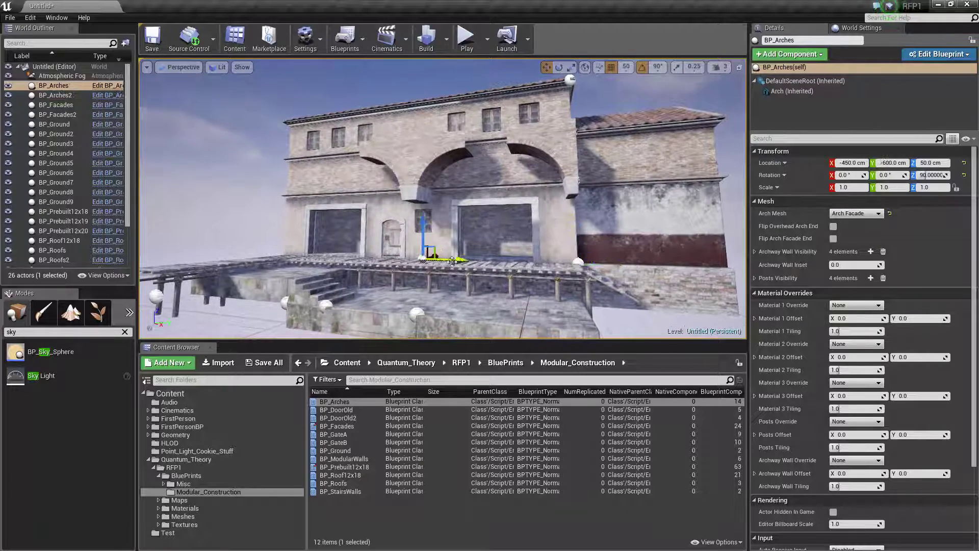
drag(465, 260, 324, 254)
right_drag(324, 255, 296, 250)
Set the last arch's mesh to Arch Facade End with Flip Arch Facade End enabled, and move it to Y -1600 cm
click(846, 214)
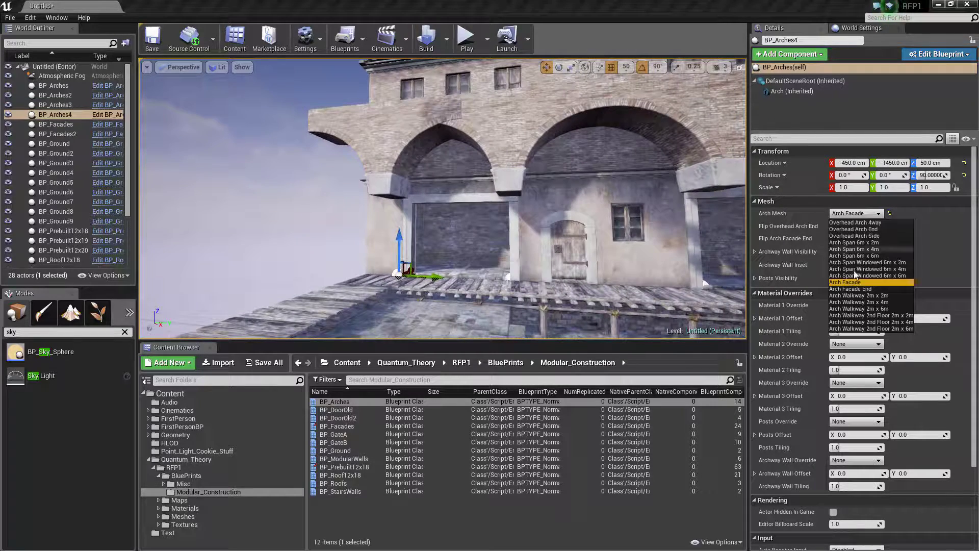
click(853, 285)
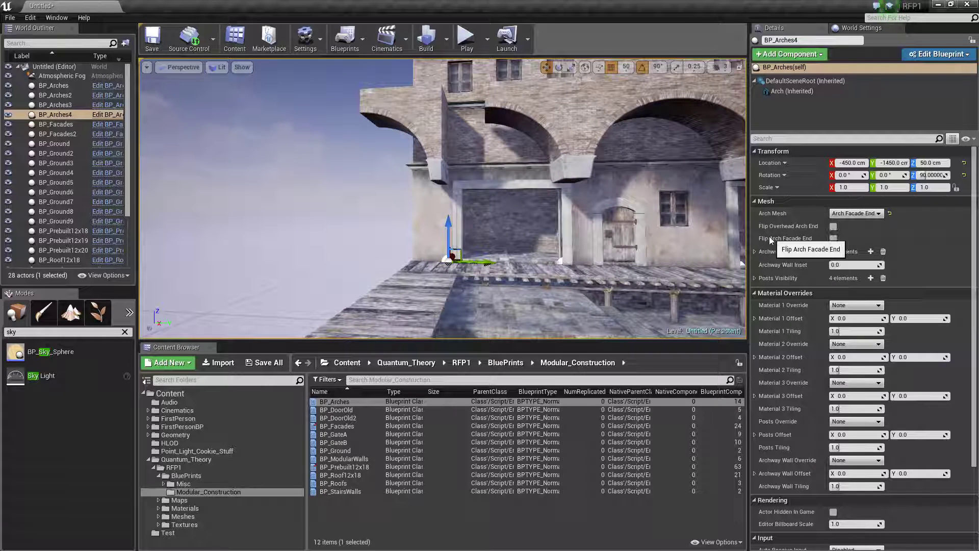
click(833, 241)
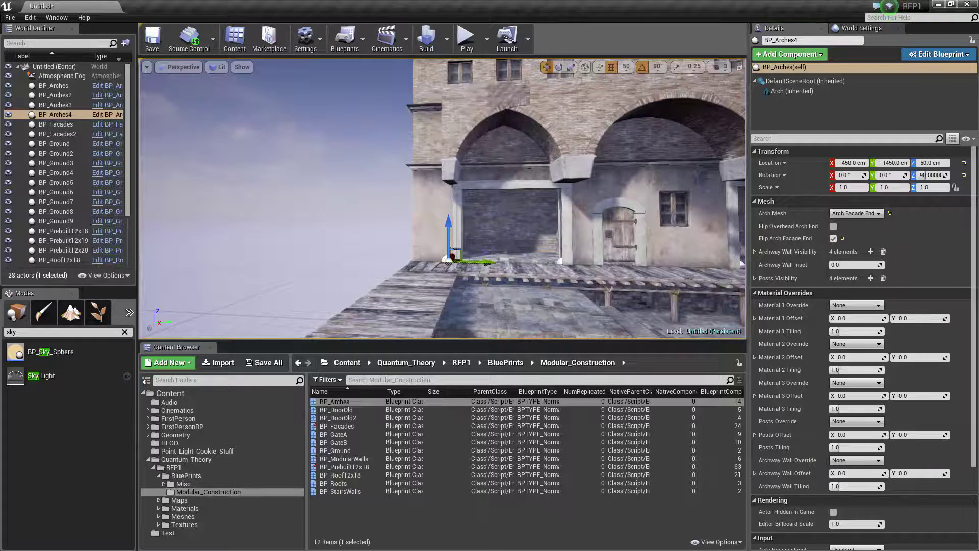
right_drag(461, 235, 468, 242)
drag(468, 240, 432, 241)
key(s)
key(d)
right_drag(433, 237, 376, 237)
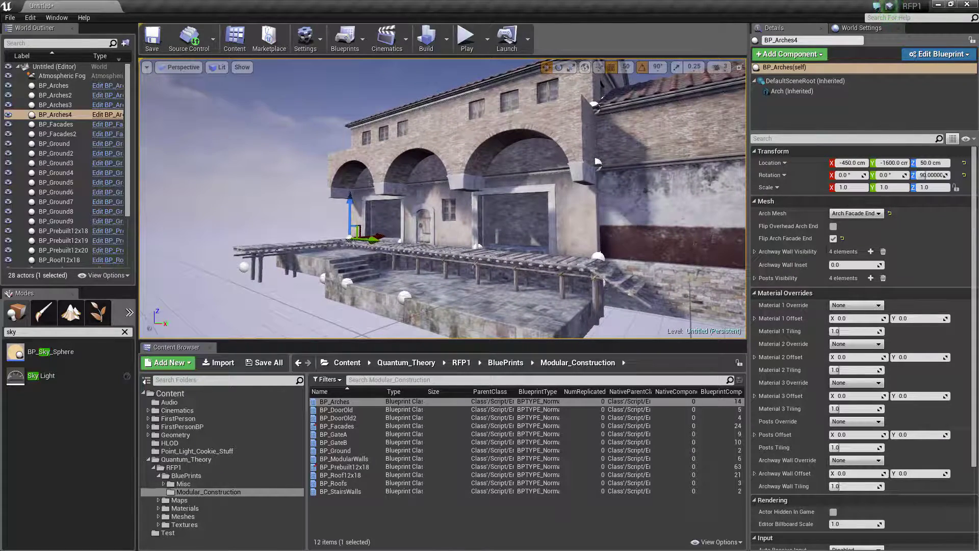
Place a BP_ModularWalls blueprint in the level and move it to the walkway's far end at X -950, Y -1650, Z 50 cm
key(w)
right_drag(505, 195, 499, 202)
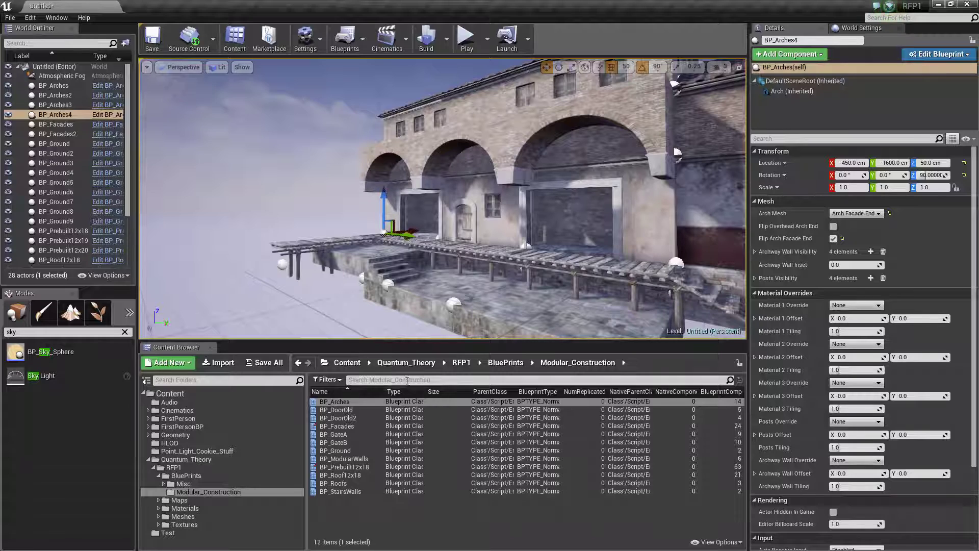
drag(344, 459, 434, 295)
key(w)
mouse_move(434, 294)
right_down()
mouse_move(433, 308)
mouse_move(443, 290)
right_up()
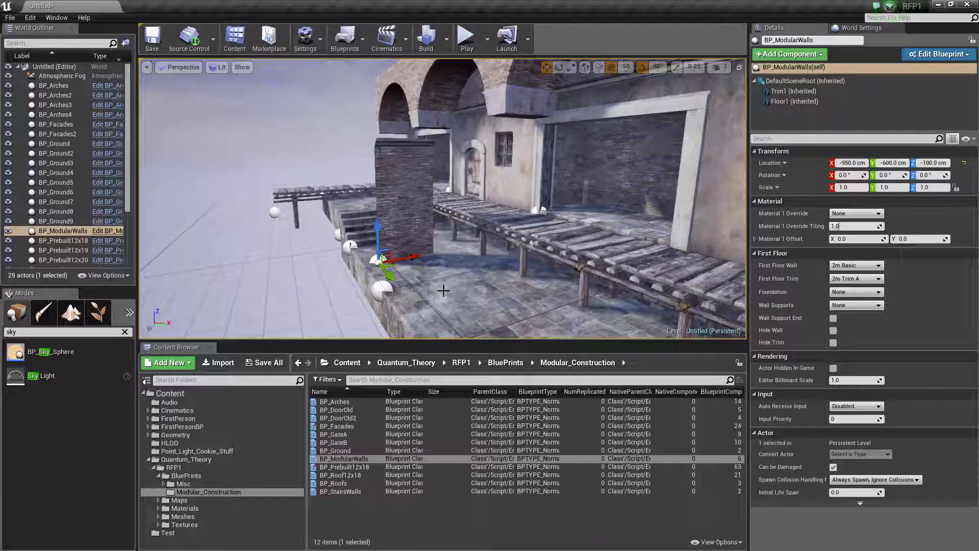
click(869, 266)
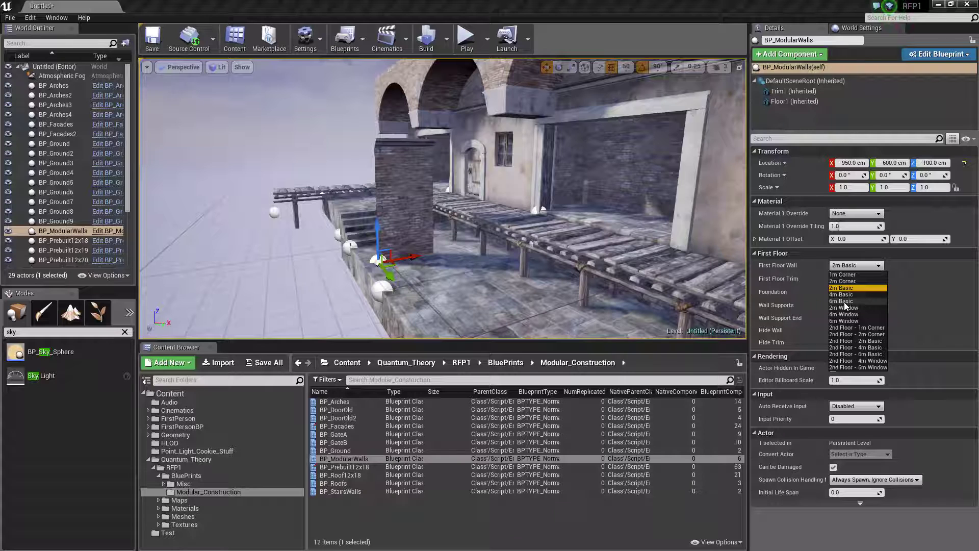
click(908, 281)
alt+drag(402, 229, 292, 169)
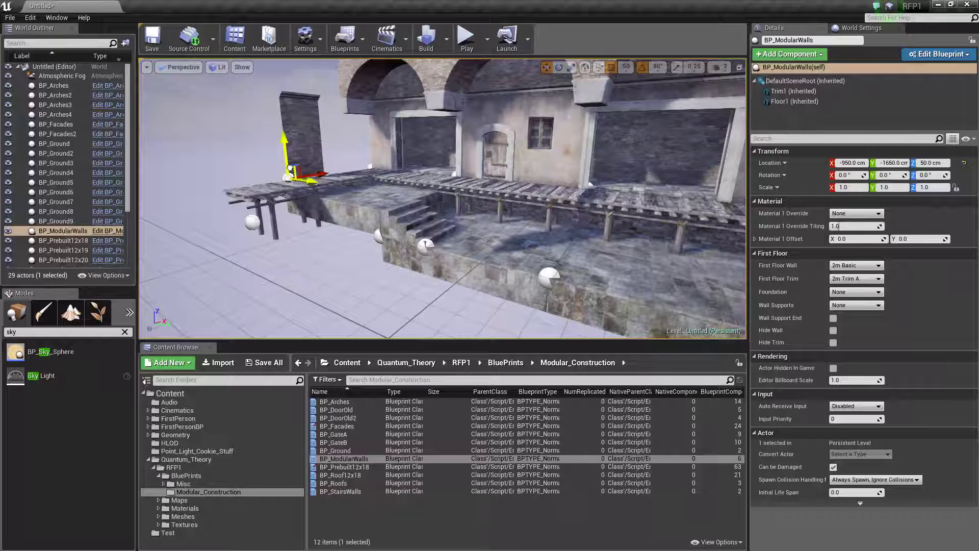
right_drag(299, 174, 204, 153)
Set the modular wall's First Floor Wall to 6m Basic and its First Floor Trim to 6m Trim A
click(857, 265)
click(849, 301)
click(857, 279)
right_drag(510, 204, 469, 209)
click(849, 301)
Move the modular wall to X -1050, Y -1600 cm so it lines up with the end of the facade arch
drag(474, 280, 483, 287)
drag(490, 256, 447, 270)
right_drag(459, 230, 500, 225)
drag(451, 255, 459, 262)
right_drag(459, 230, 490, 204)
Override the modular wall's first material with the Plaster B Brick damaged tan plaster material
click(857, 214)
click(861, 282)
click(868, 214)
click(867, 288)
Duplicate the wall up to Z 450 cm, set the copy to 2nd Floor - 6m Basic, and reset its Material 1 Override to None
alt+drag(428, 271, 429, 91)
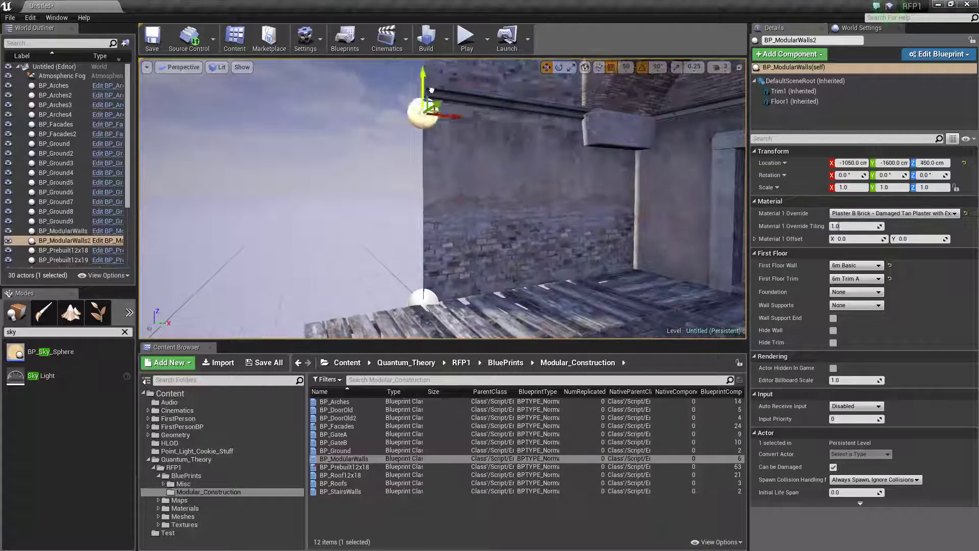
right_drag(459, 204, 459, 173)
click(857, 265)
click(866, 354)
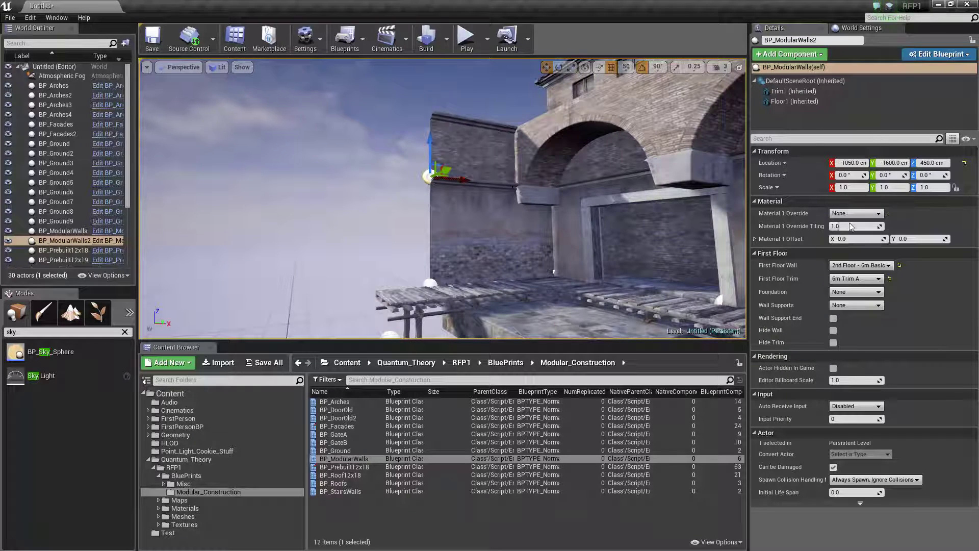
Duplicate the upper wall, set the copy to 2nd Floor - 1m Corner with a matching corner trim, and fit it against the upper wall's outer end
alt+drag(459, 179, 378, 162)
click(862, 265)
click(865, 329)
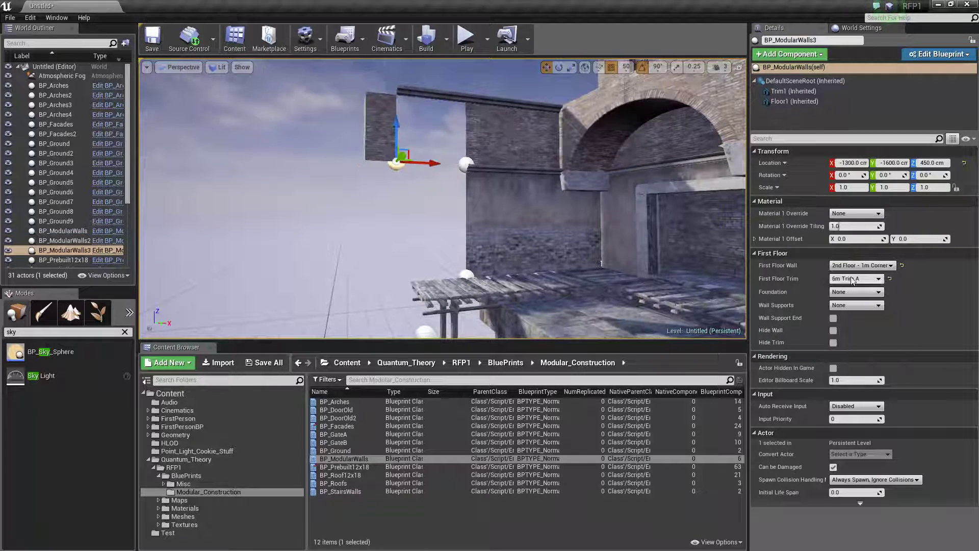
click(857, 278)
click(852, 348)
drag(433, 163, 502, 164)
Duplicate the upper corner piece down to the first floor and change the copy's wall to a first-floor corner
alt+drag(466, 125, 466, 240)
click(862, 265)
click(844, 287)
right_drag(466, 240, 444, 236)
Change the first-floor plaster wall's First Floor Wall to 6m Window
click(490, 230)
click(857, 265)
click(849, 321)
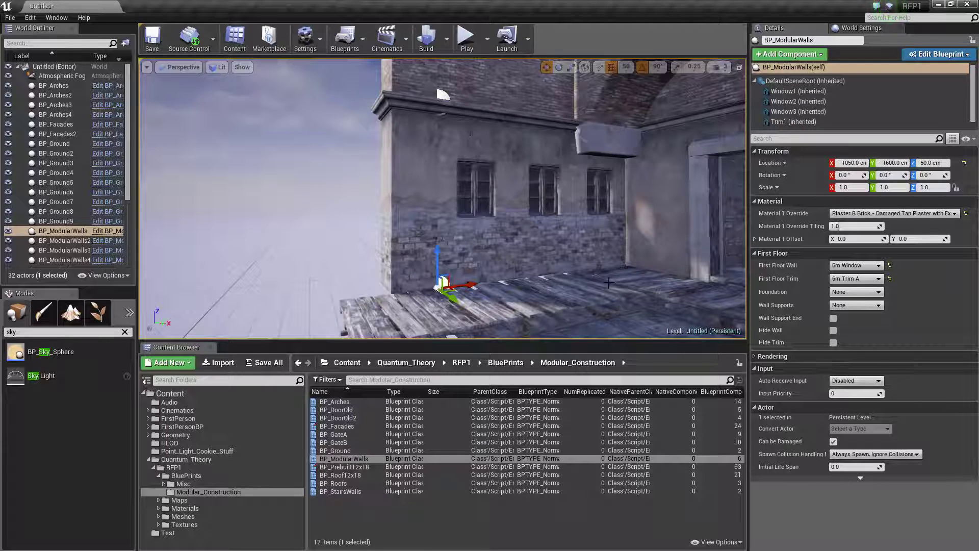
Enable Wall Support End on the windowed wall and set its Wall Supports to Supports 6m
click(833, 320)
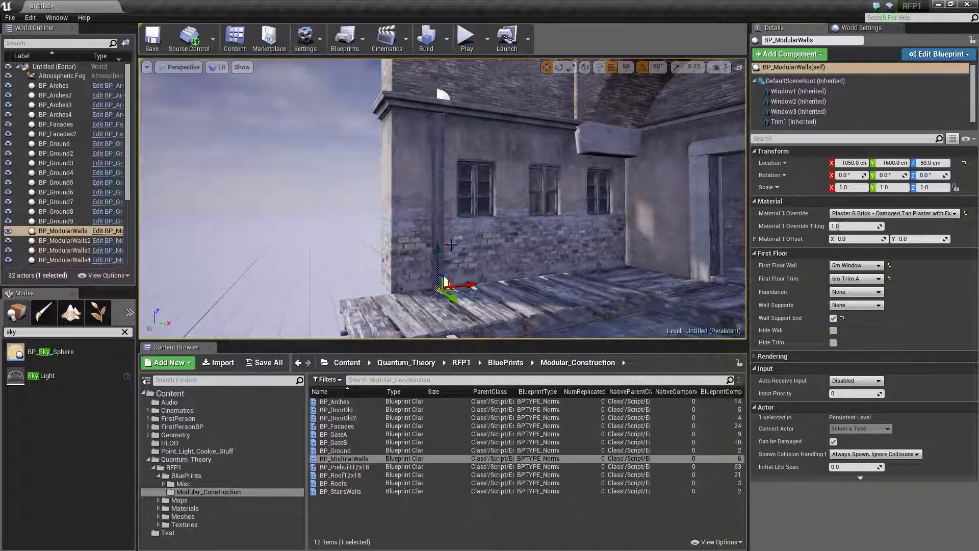
right_drag(446, 241, 535, 246)
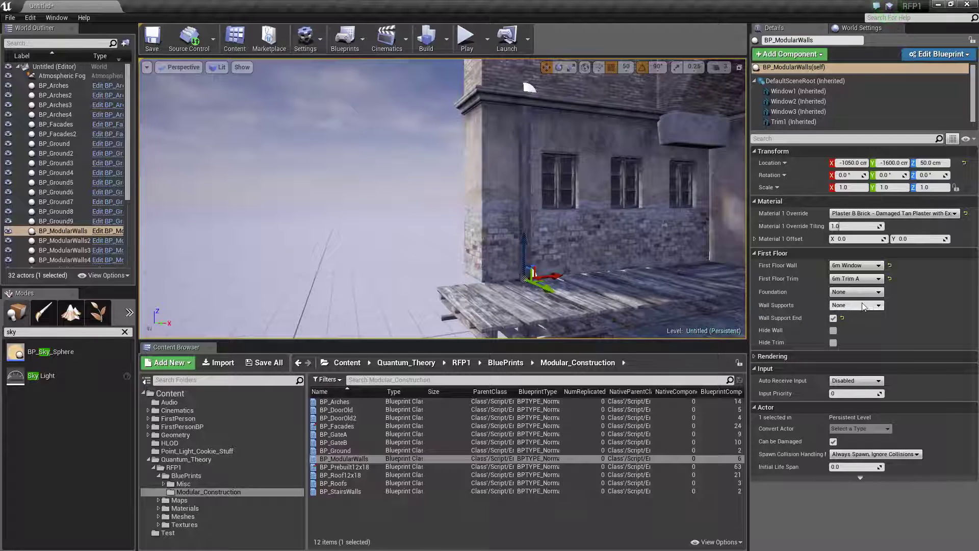
right_drag(632, 245, 647, 244)
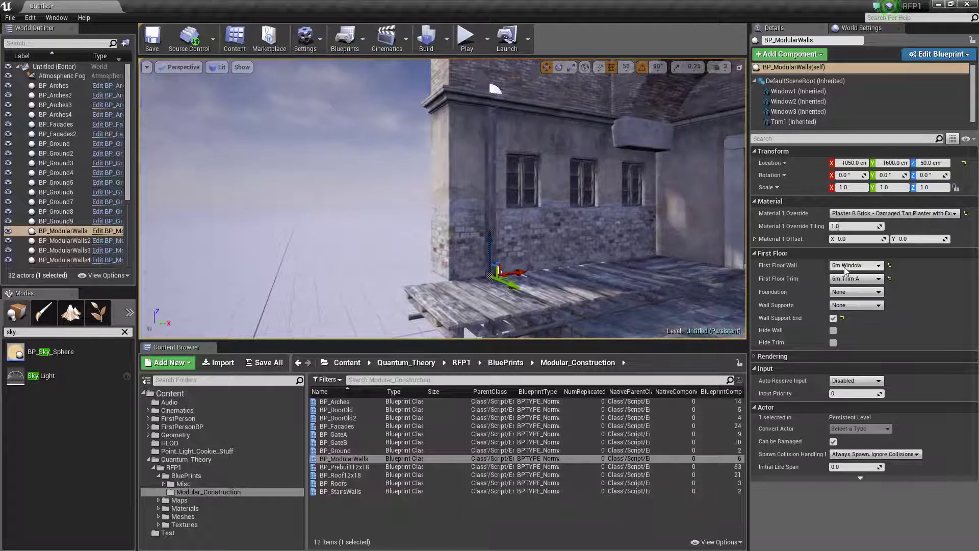
click(856, 307)
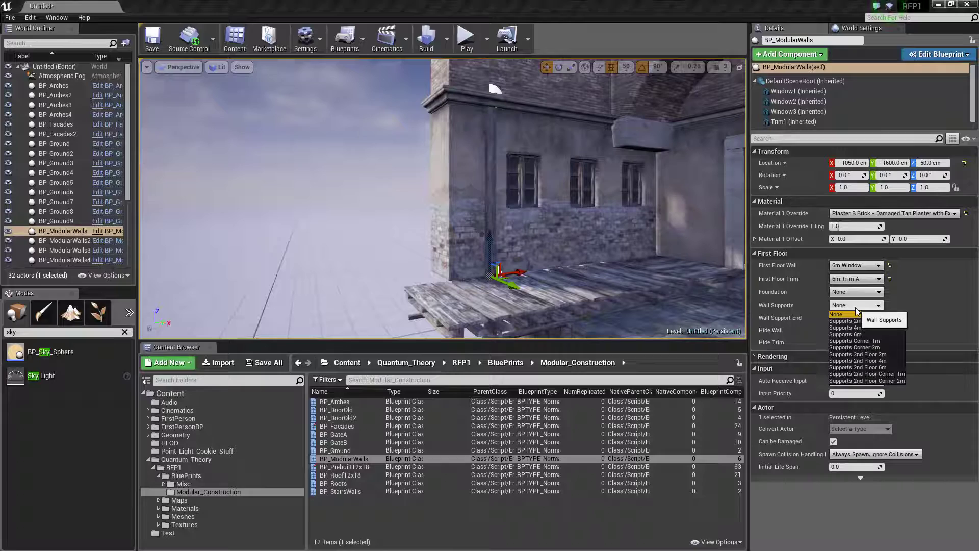
click(852, 334)
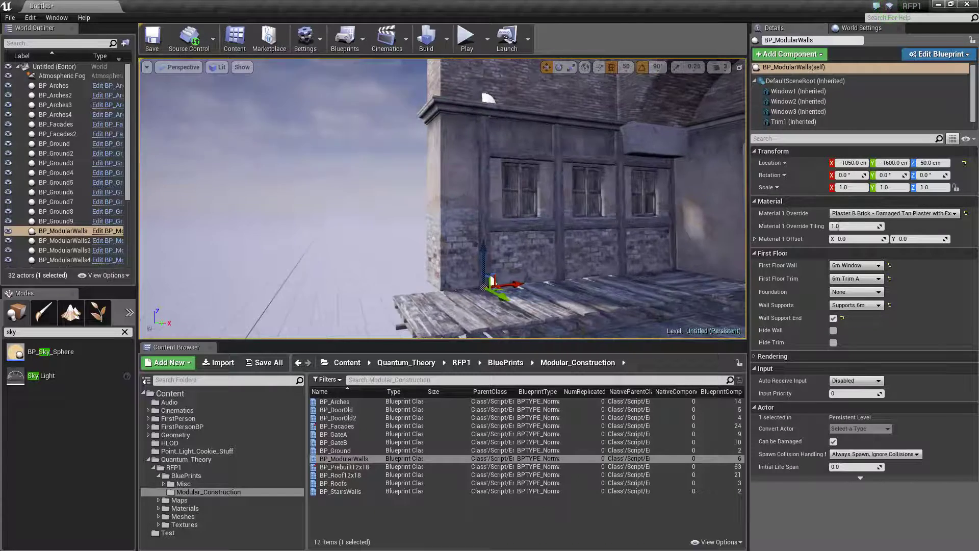
Set the Wall Supports of the brick wall above the windows to Supports 2nd Floor 6m
right_drag(518, 166, 513, 134)
click(513, 133)
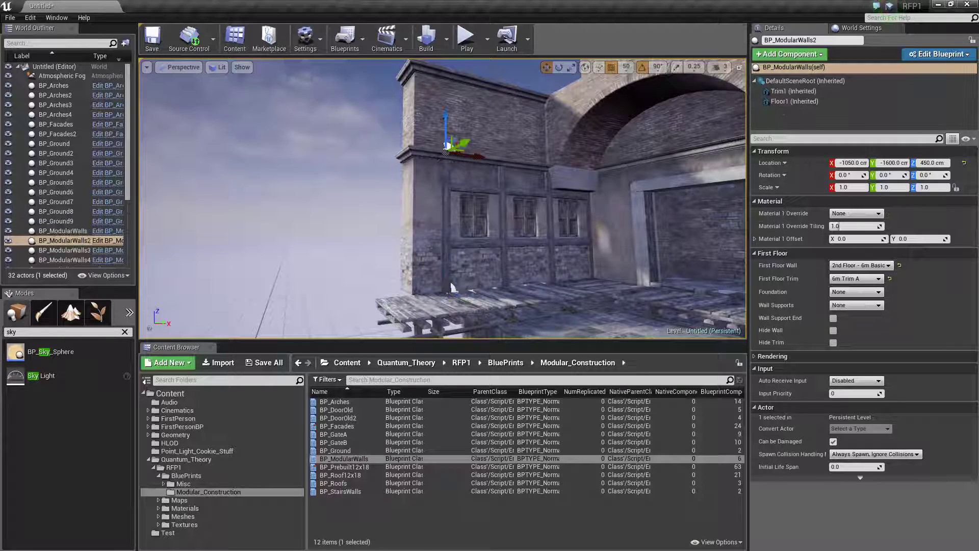
click(849, 307)
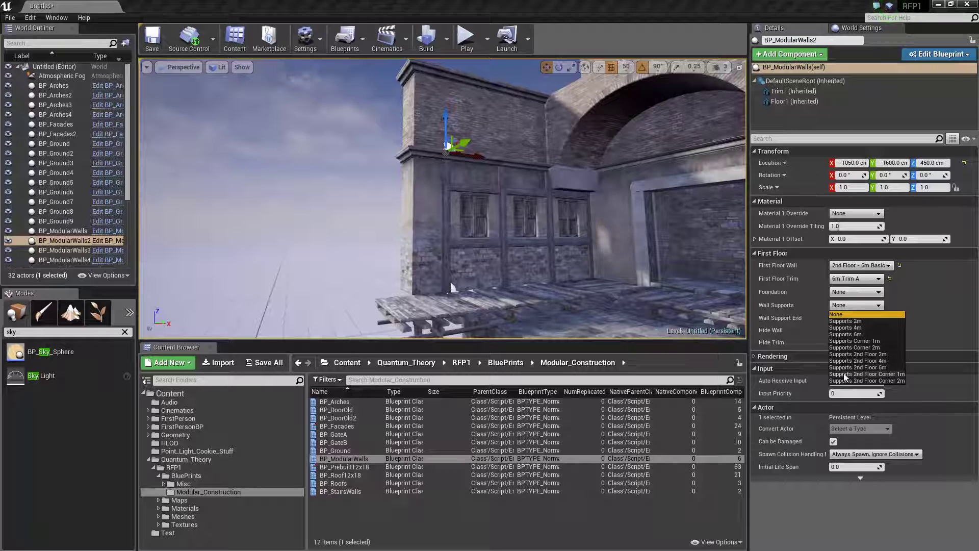
click(867, 367)
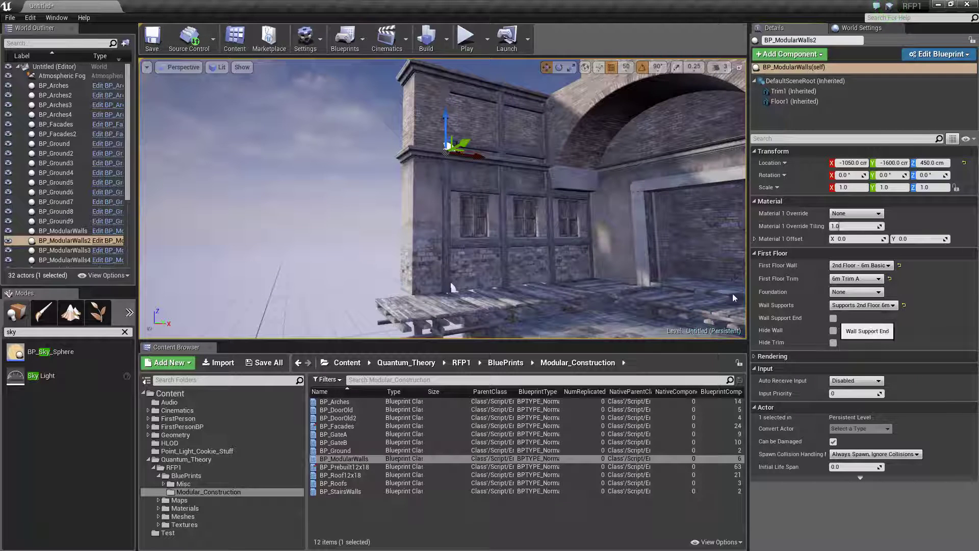
right_drag(663, 276, 646, 301)
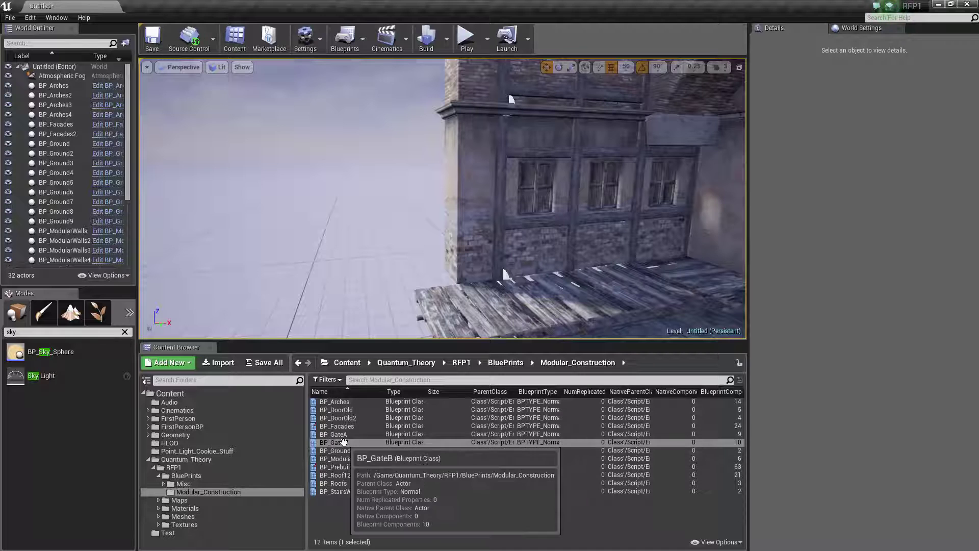
Place a BP_GateB blueprint beside the wall corner and move it to X -1350, Y -1700, Z 50 cm
drag(334, 442, 365, 299)
right_drag(367, 293, 413, 271)
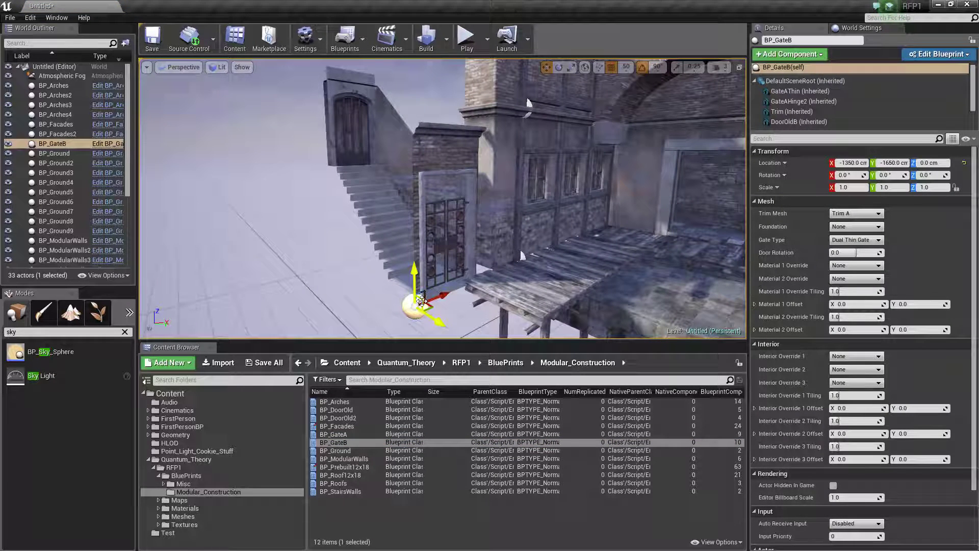
drag(421, 301, 415, 292)
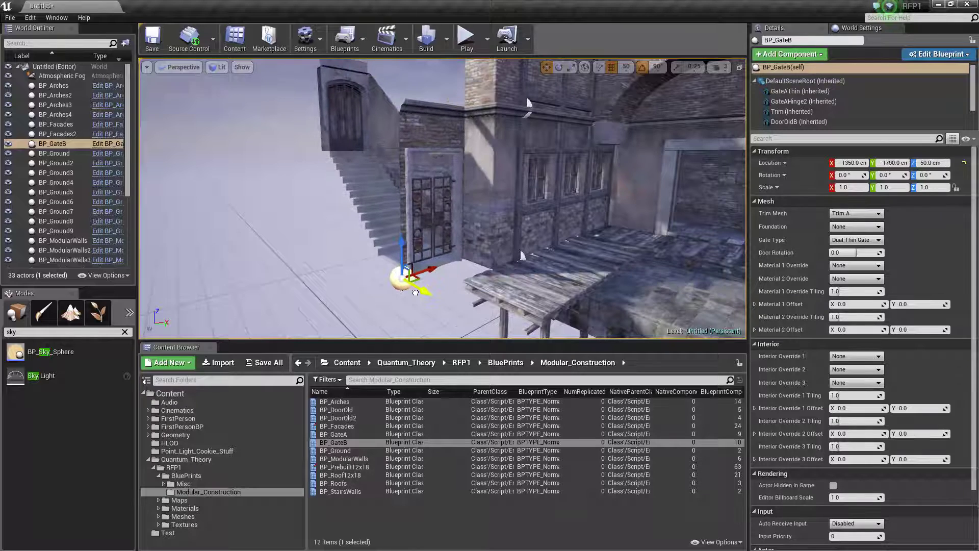
right_drag(467, 296, 445, 275)
right_drag(613, 317, 613, 316)
right_drag(746, 232, 560, 243)
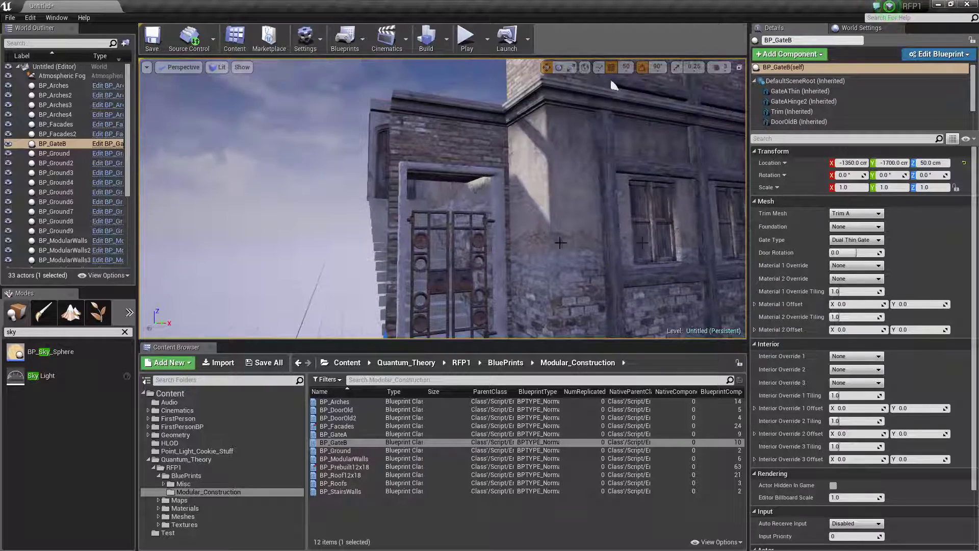
Set the gate's Foundation to Foundation 2m
click(856, 227)
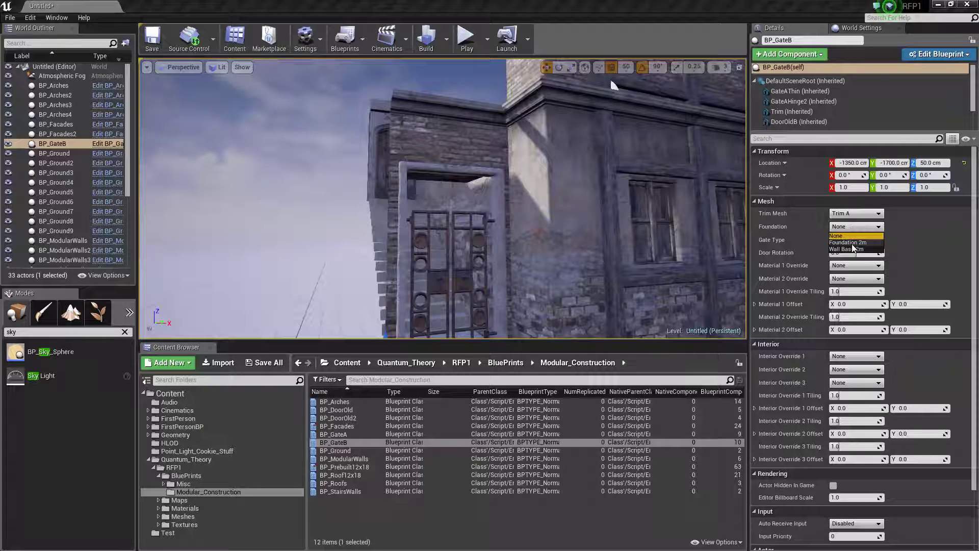
click(853, 247)
right_drag(613, 204, 747, 223)
key(s)
key(w)
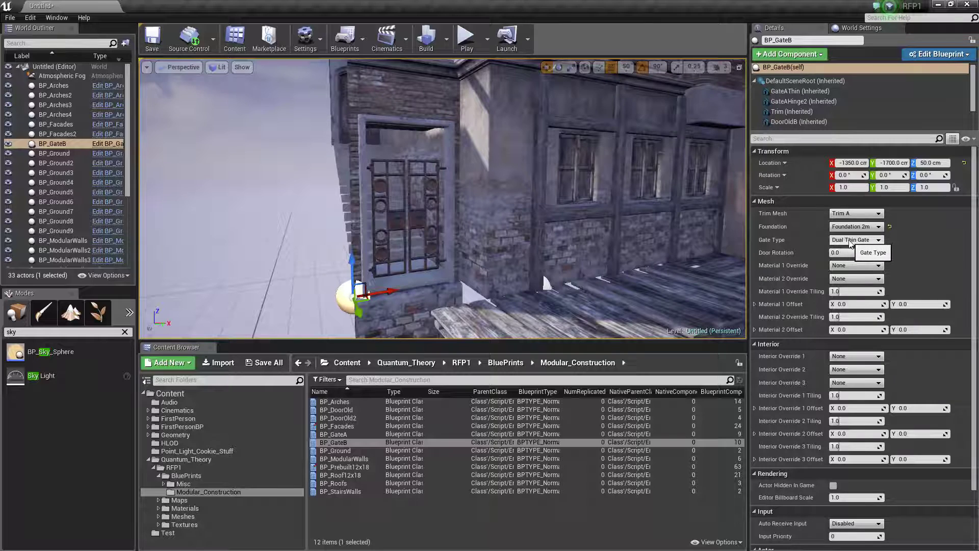
Try the Wide Gate and Thin Gate types on the gate and switch back to Dual Thin Gate
click(854, 240)
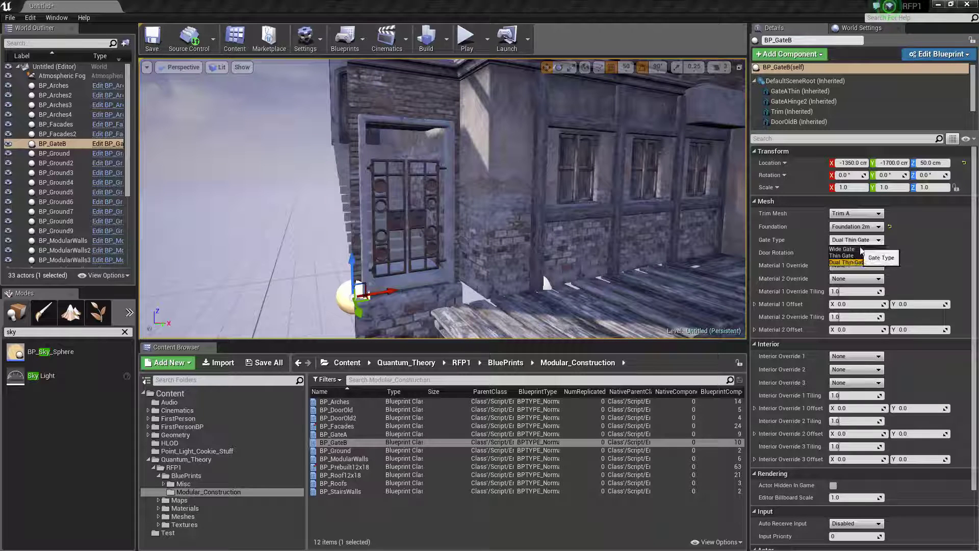
click(860, 249)
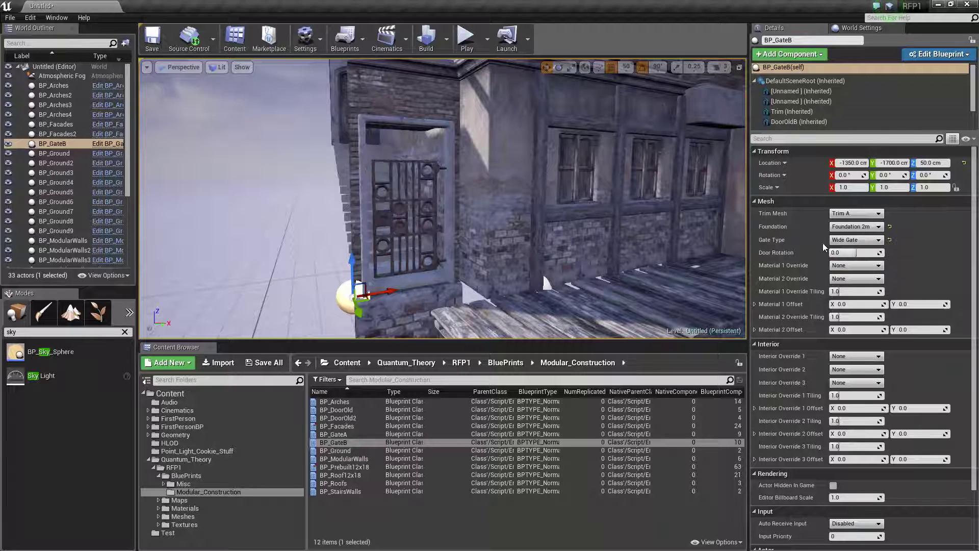
click(855, 239)
click(859, 259)
right_drag(643, 286, 558, 261)
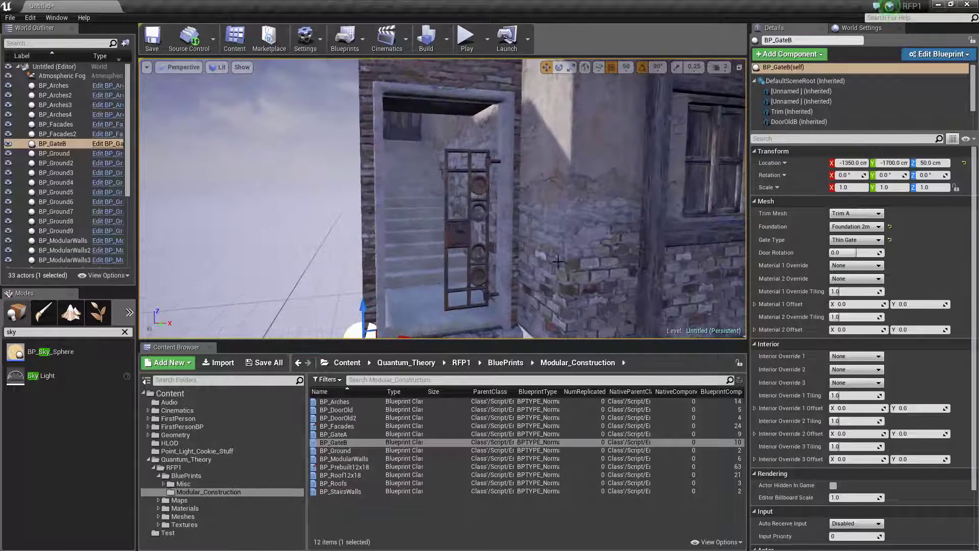
click(855, 240)
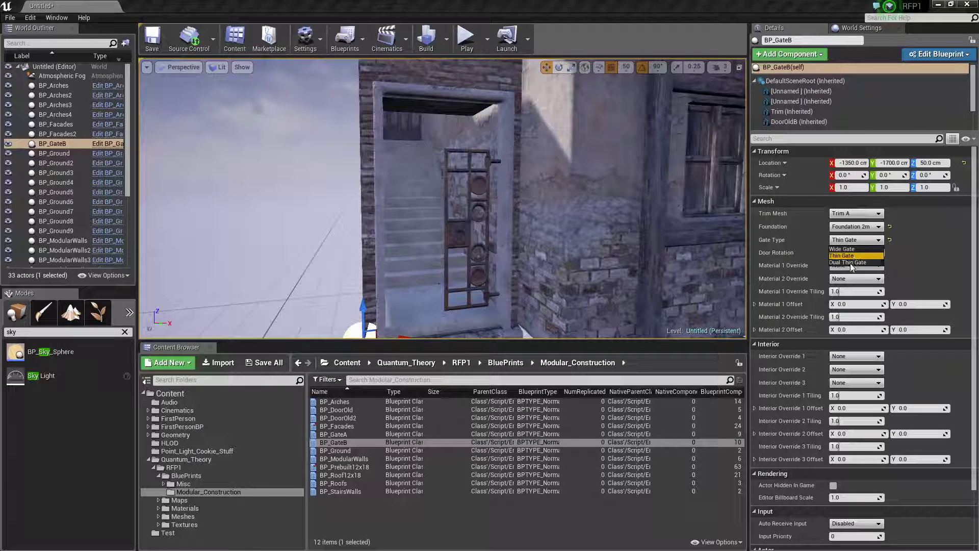
click(850, 266)
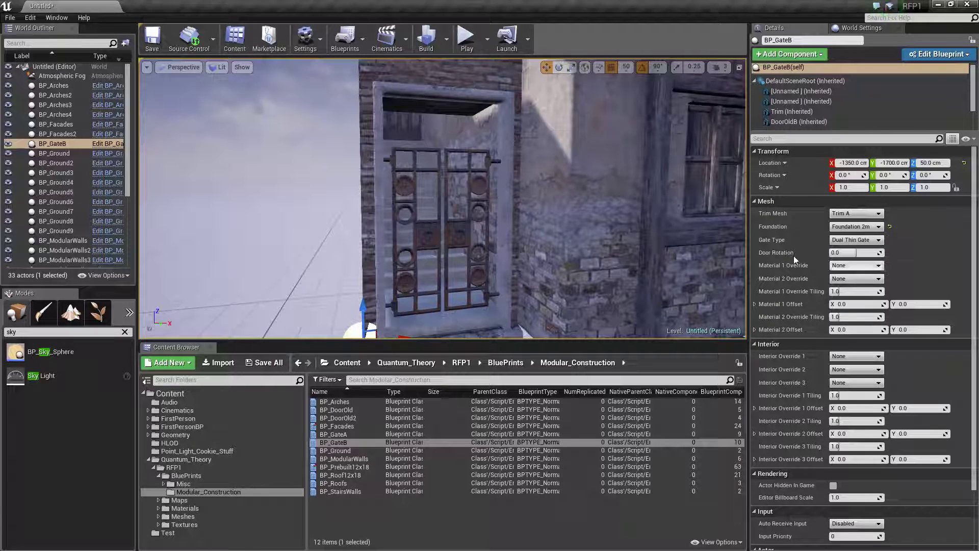
Set the Gate Type to Wide Gate and swing the door partly open with a Door Rotation of about -29.7
mouse_move(849, 254)
mouse_down()
mouse_move(809, 254)
mouse_move(859, 252)
mouse_up()
click(851, 240)
click(852, 254)
click(847, 252)
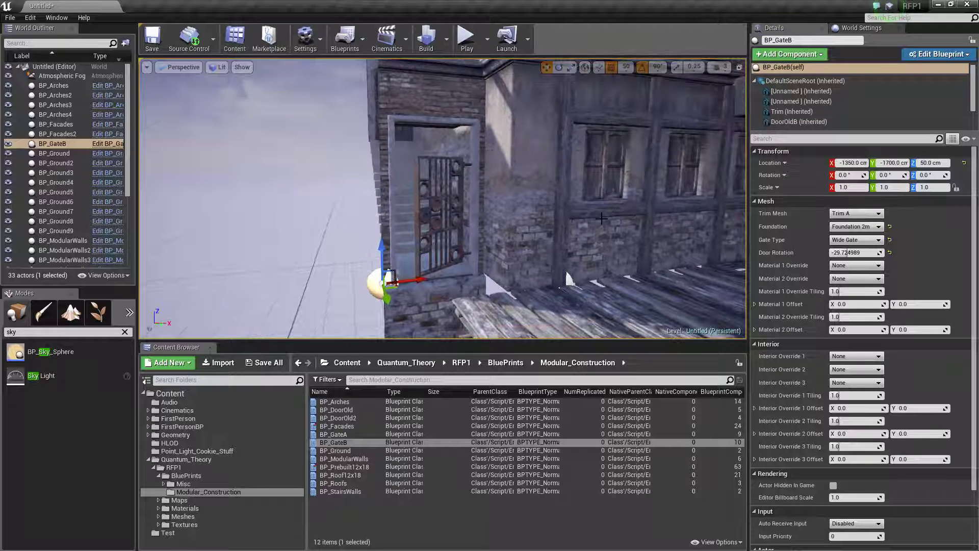
right_drag(602, 218, 592, 191)
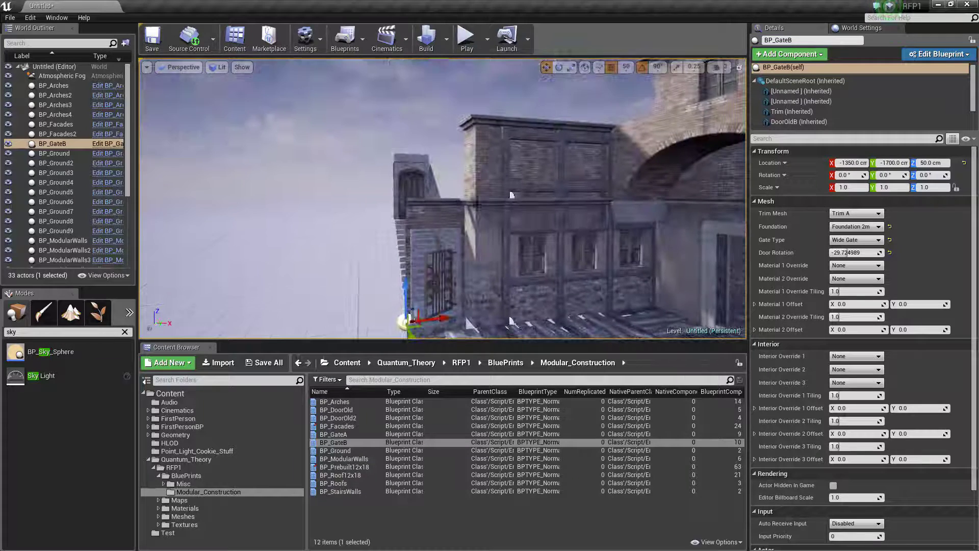